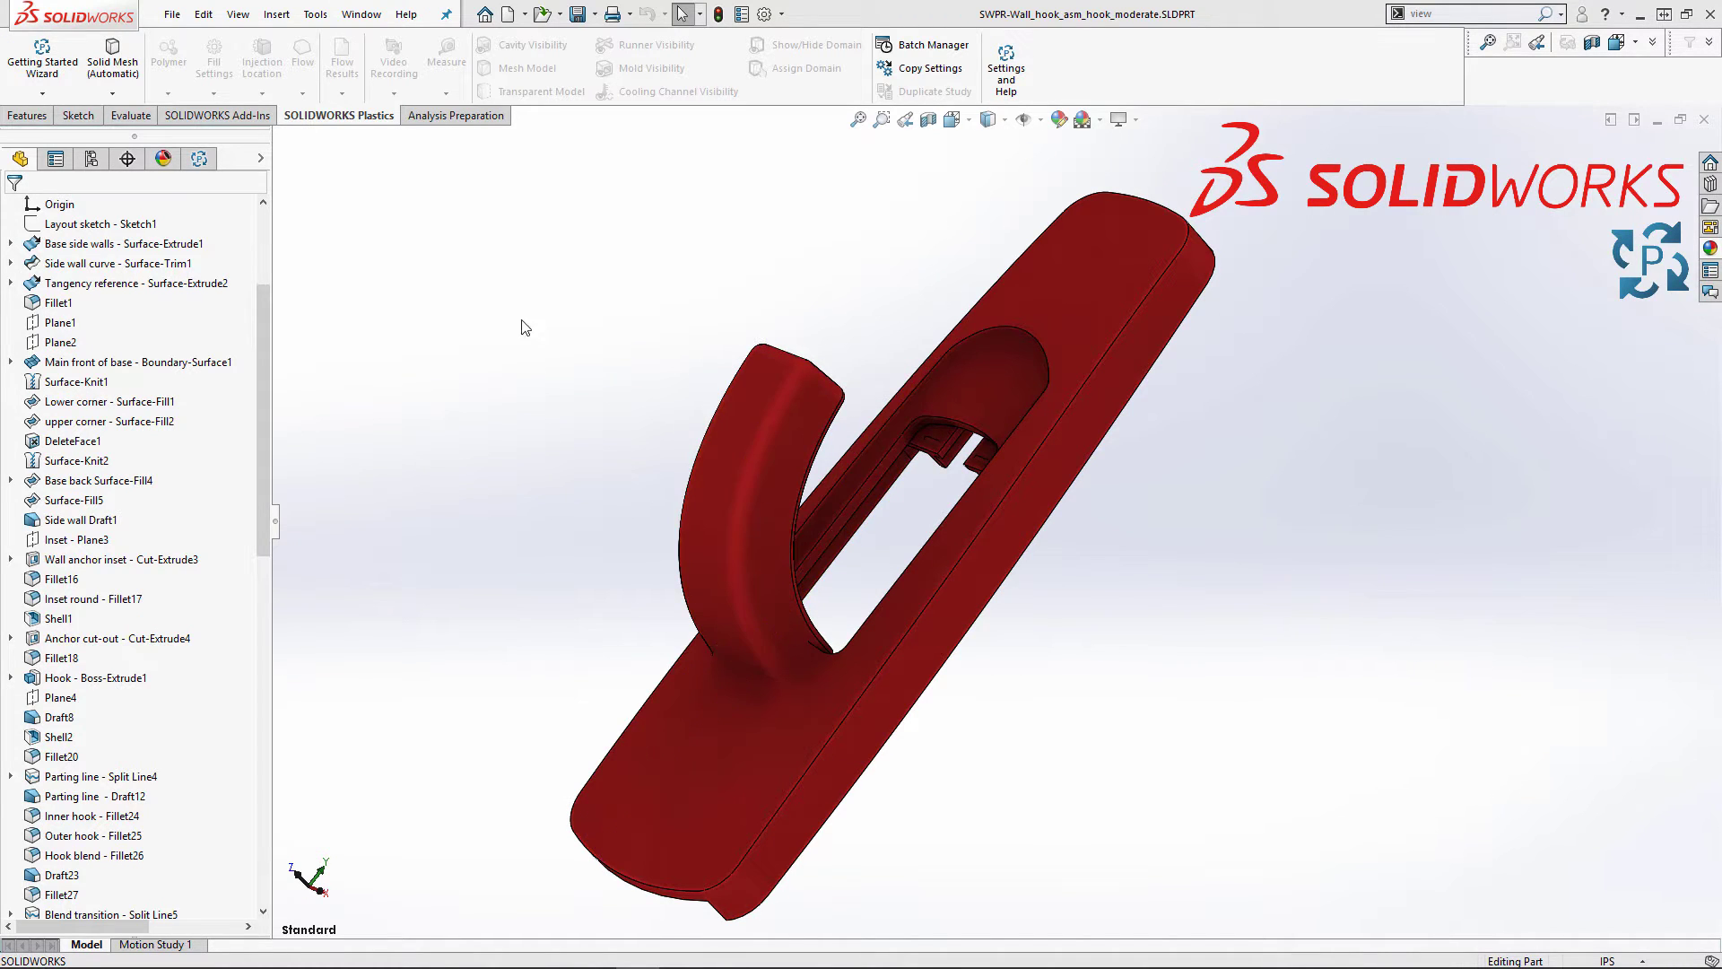
- Switch the study mesh type to Shell Mesh (Automatic)
{"action": "left_click", "coordinate": [112, 93]}
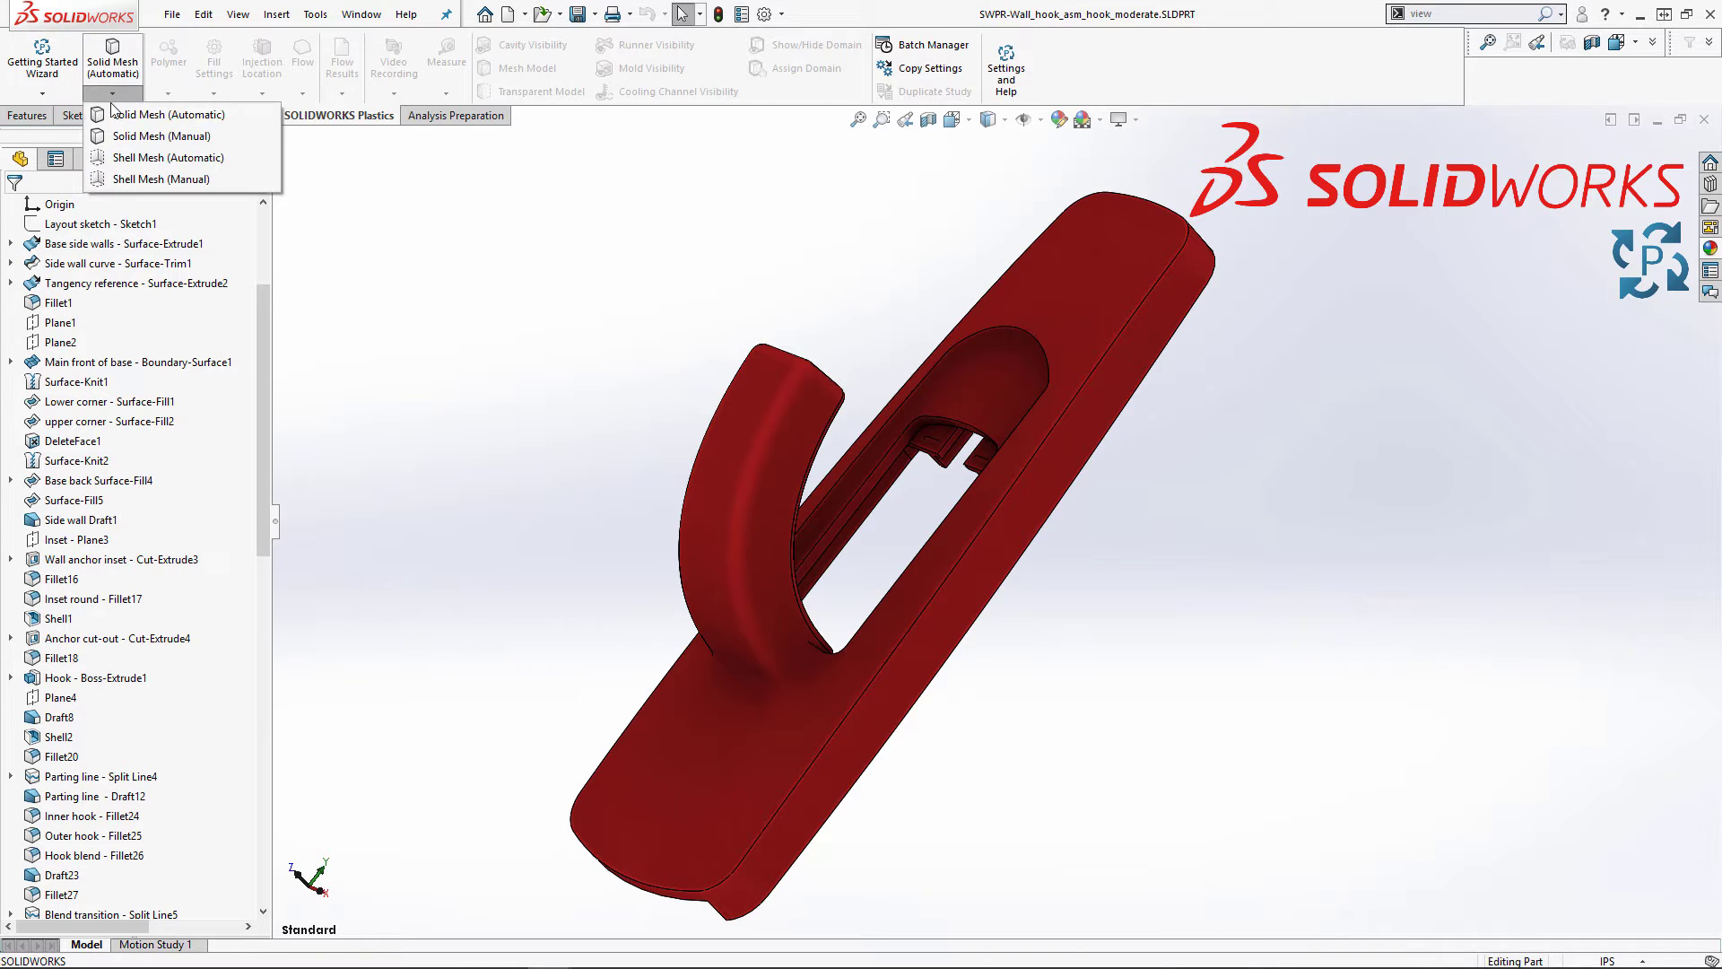
{"action": "left_click", "coordinate": [130, 161]}
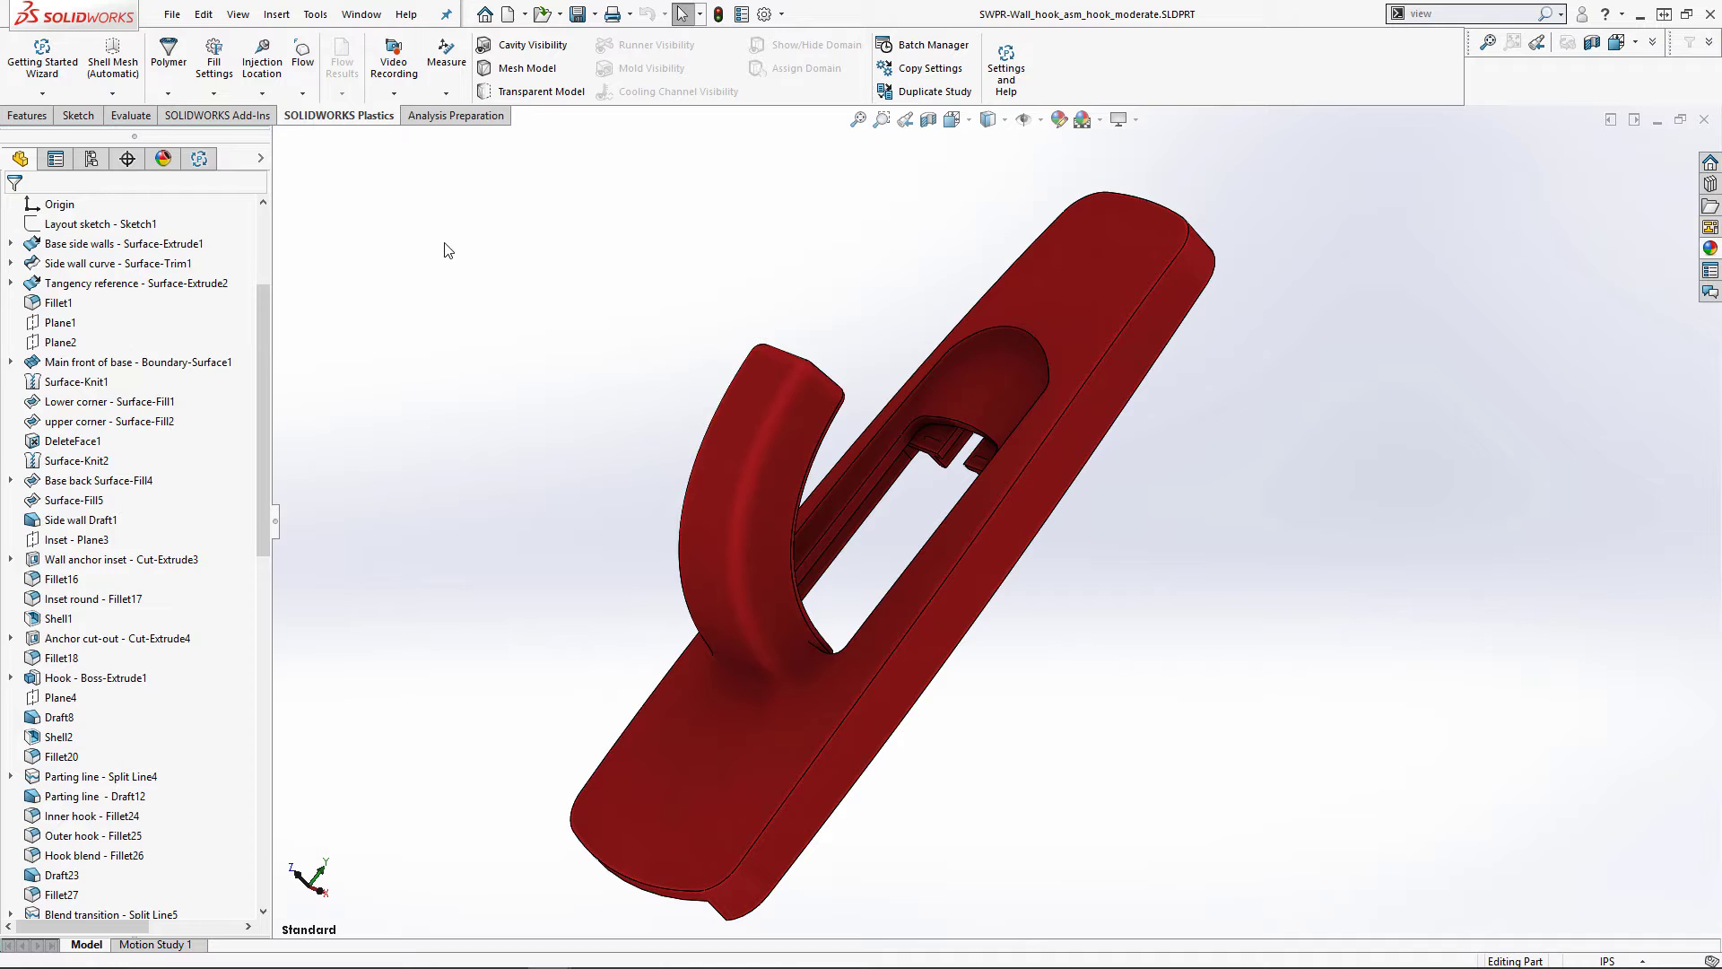
{"action": "left_click", "coordinate": [201, 160]}
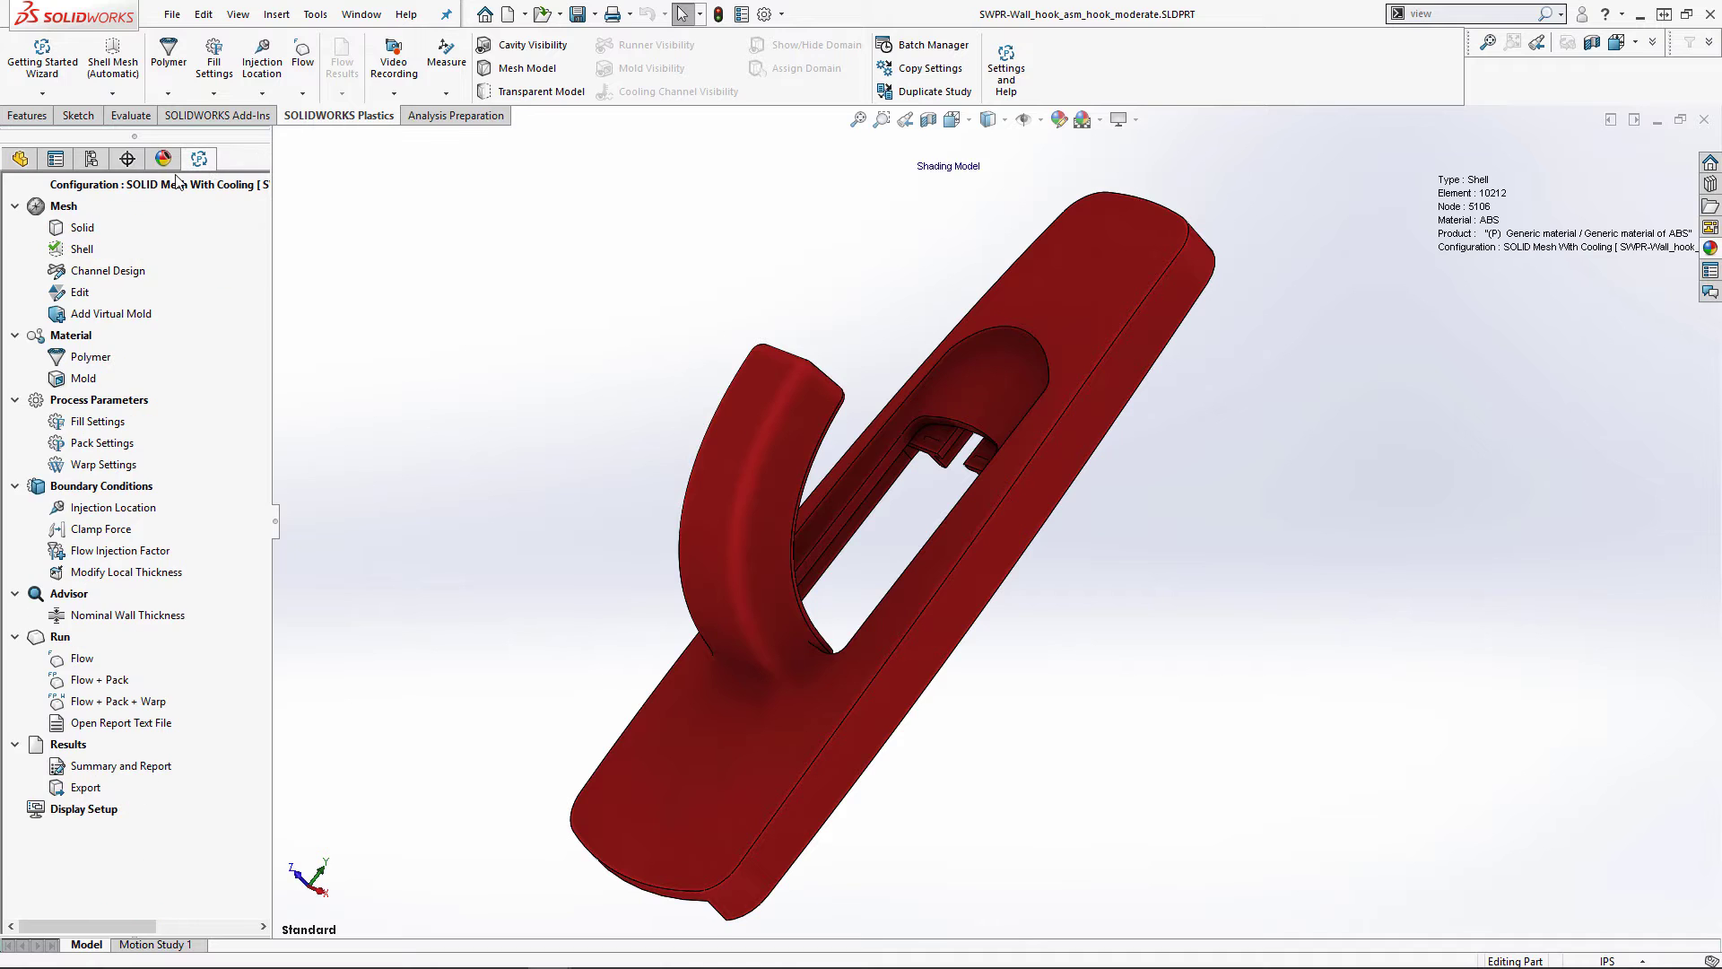
- Confirm ABS as the polymer, accept the mold material, and bring up Fill Settings
{"action": "right_click", "coordinate": [93, 363]}
{"action": "left_click", "coordinate": [134, 377]}
{"action": "left_click", "coordinate": [1146, 746]}
{"action": "double_click", "coordinate": [83, 378]}
{"action": "key", "text": "Return"}
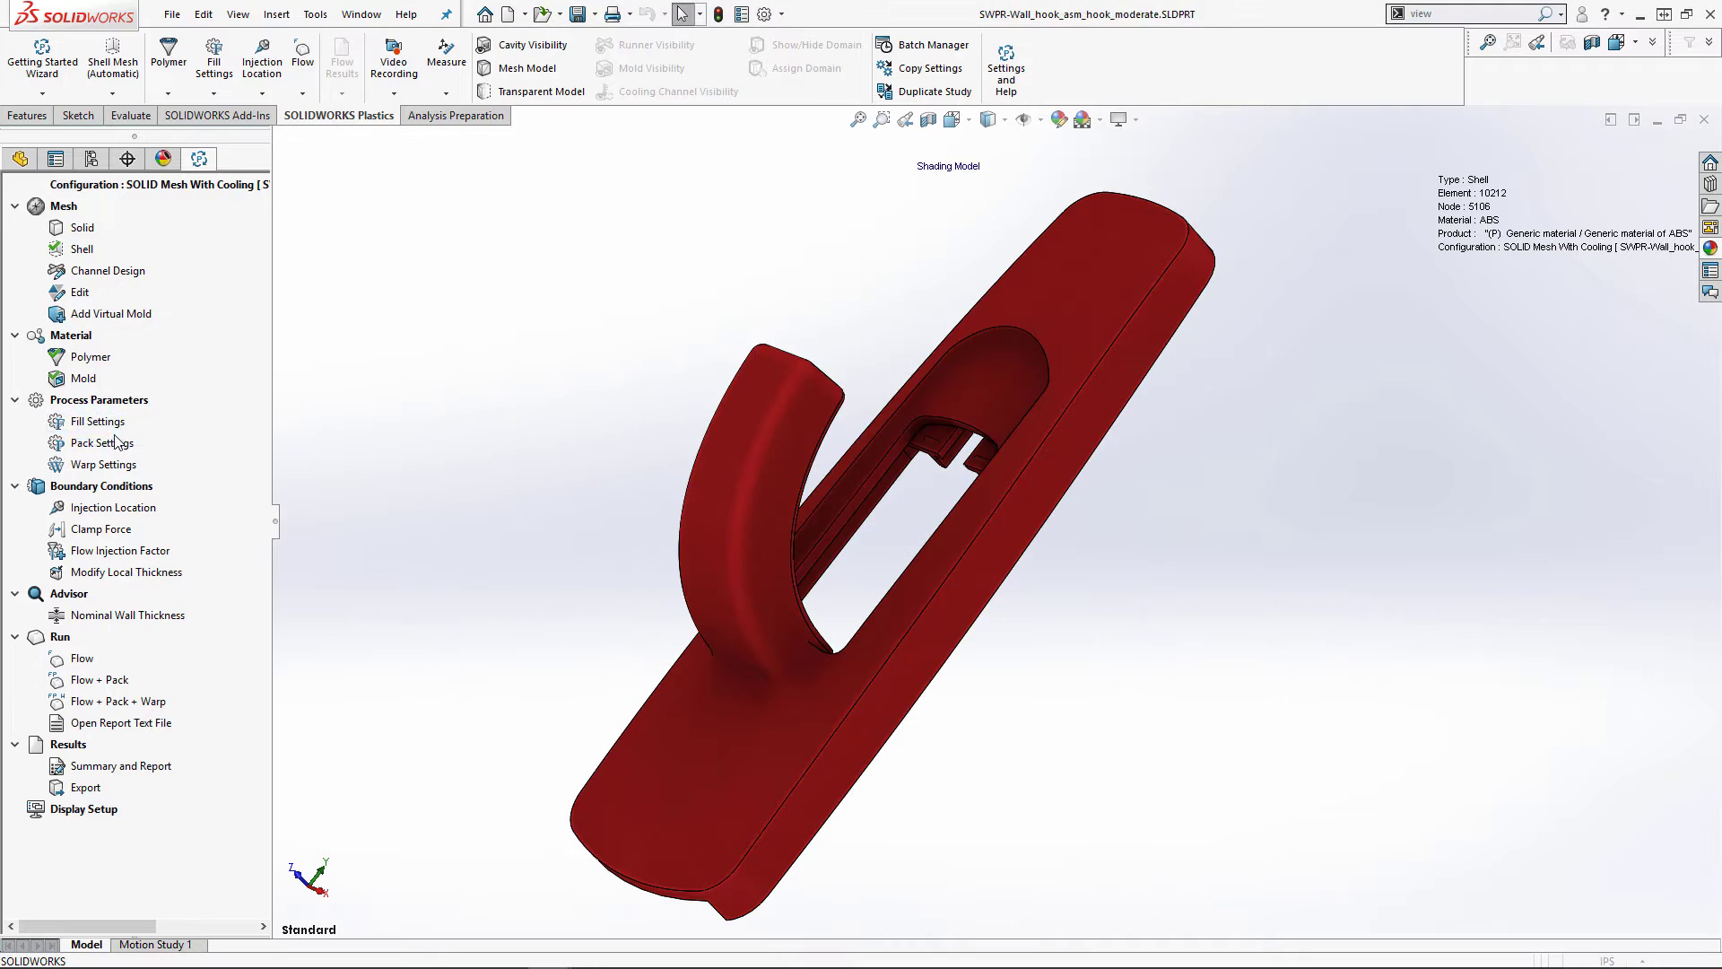
{"action": "double_click", "coordinate": [98, 421]}
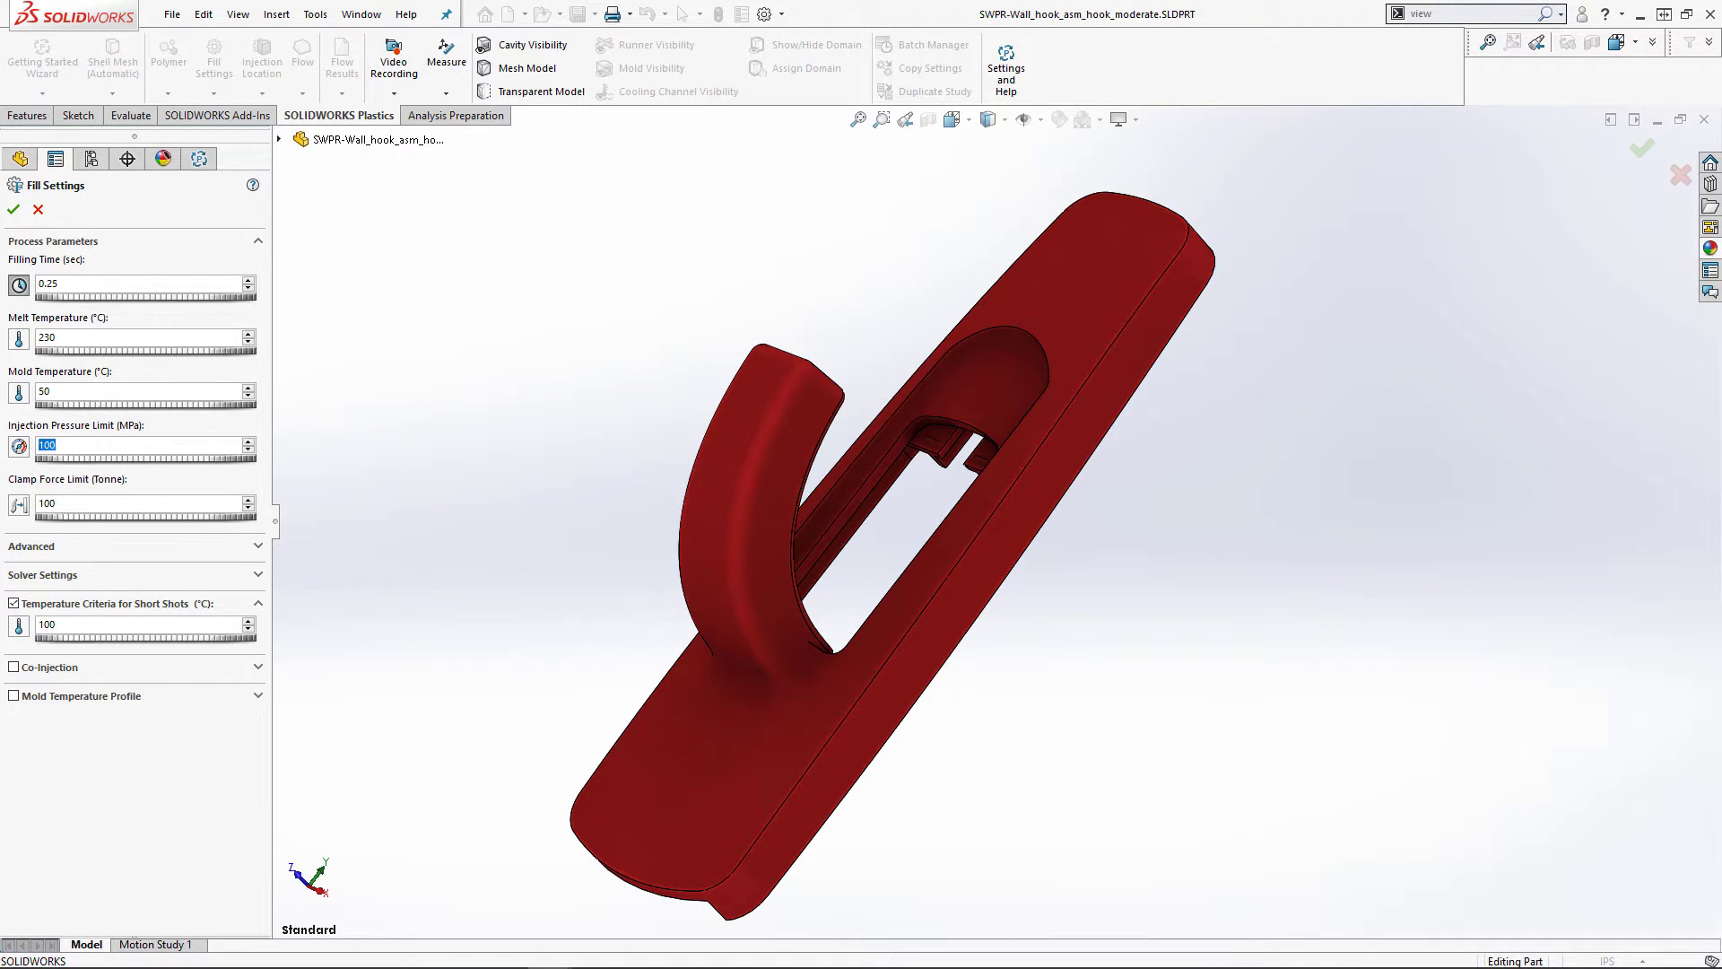
- Accept the fill settings and place the injection location on the hook tip
{"action": "left_click", "coordinate": [13, 209]}
{"action": "double_click", "coordinate": [90, 503]}
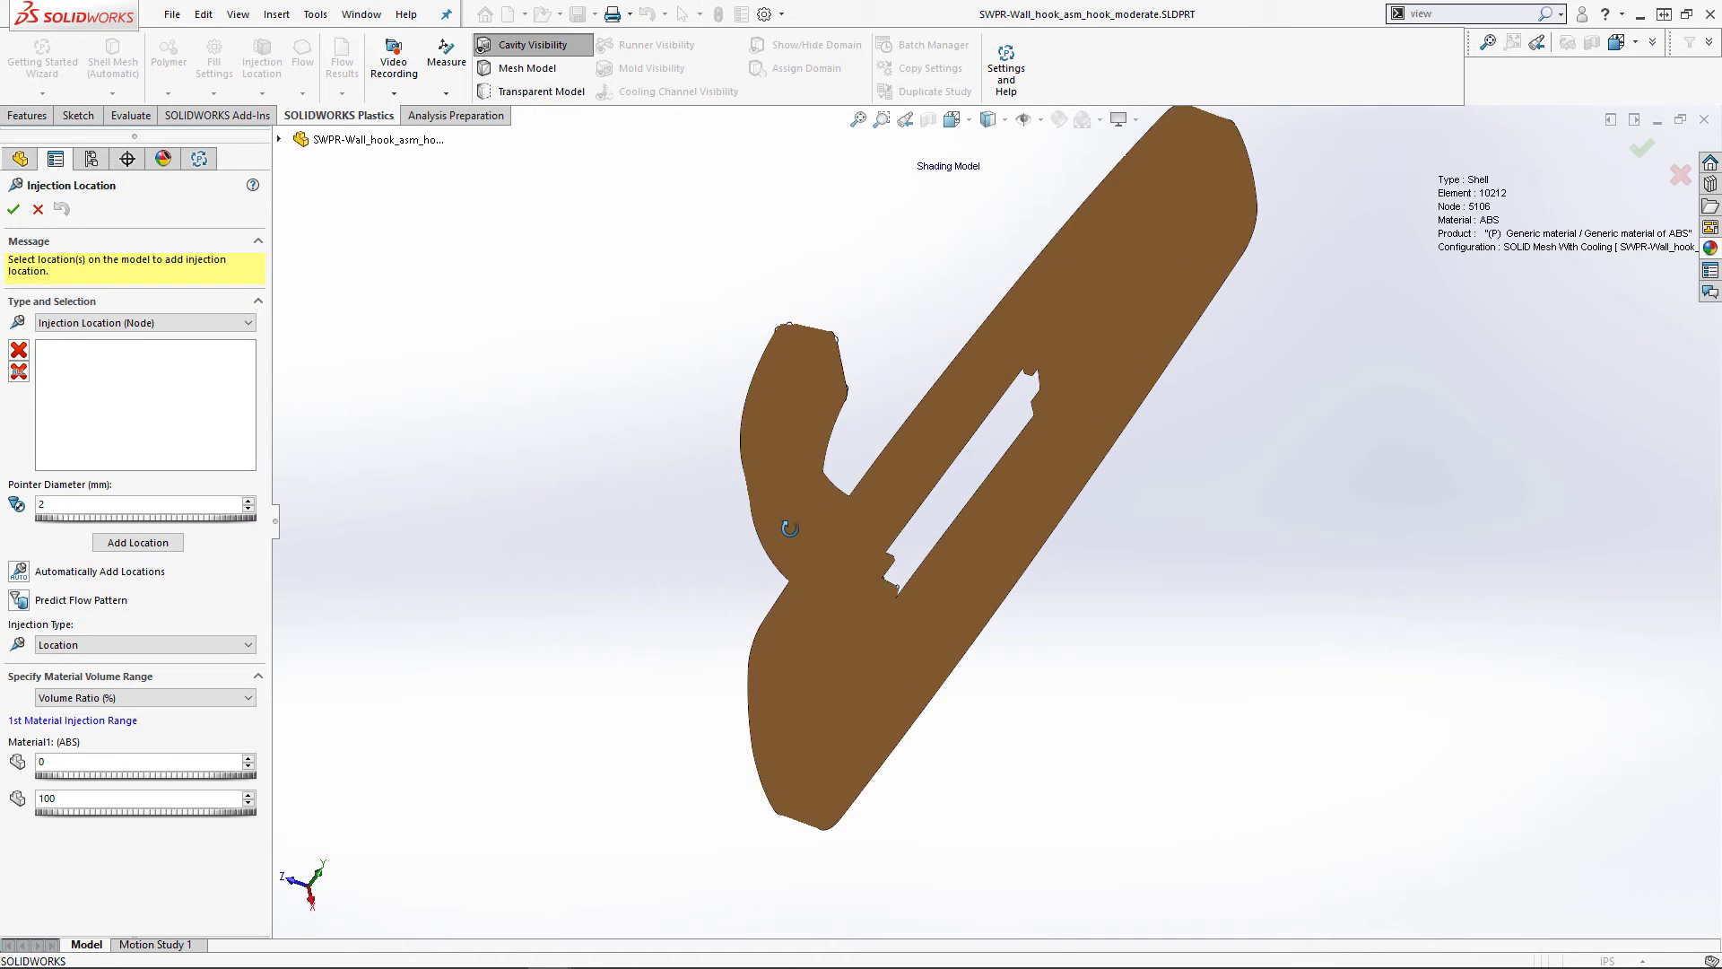
{"action": "left_click", "coordinate": [14, 210]}
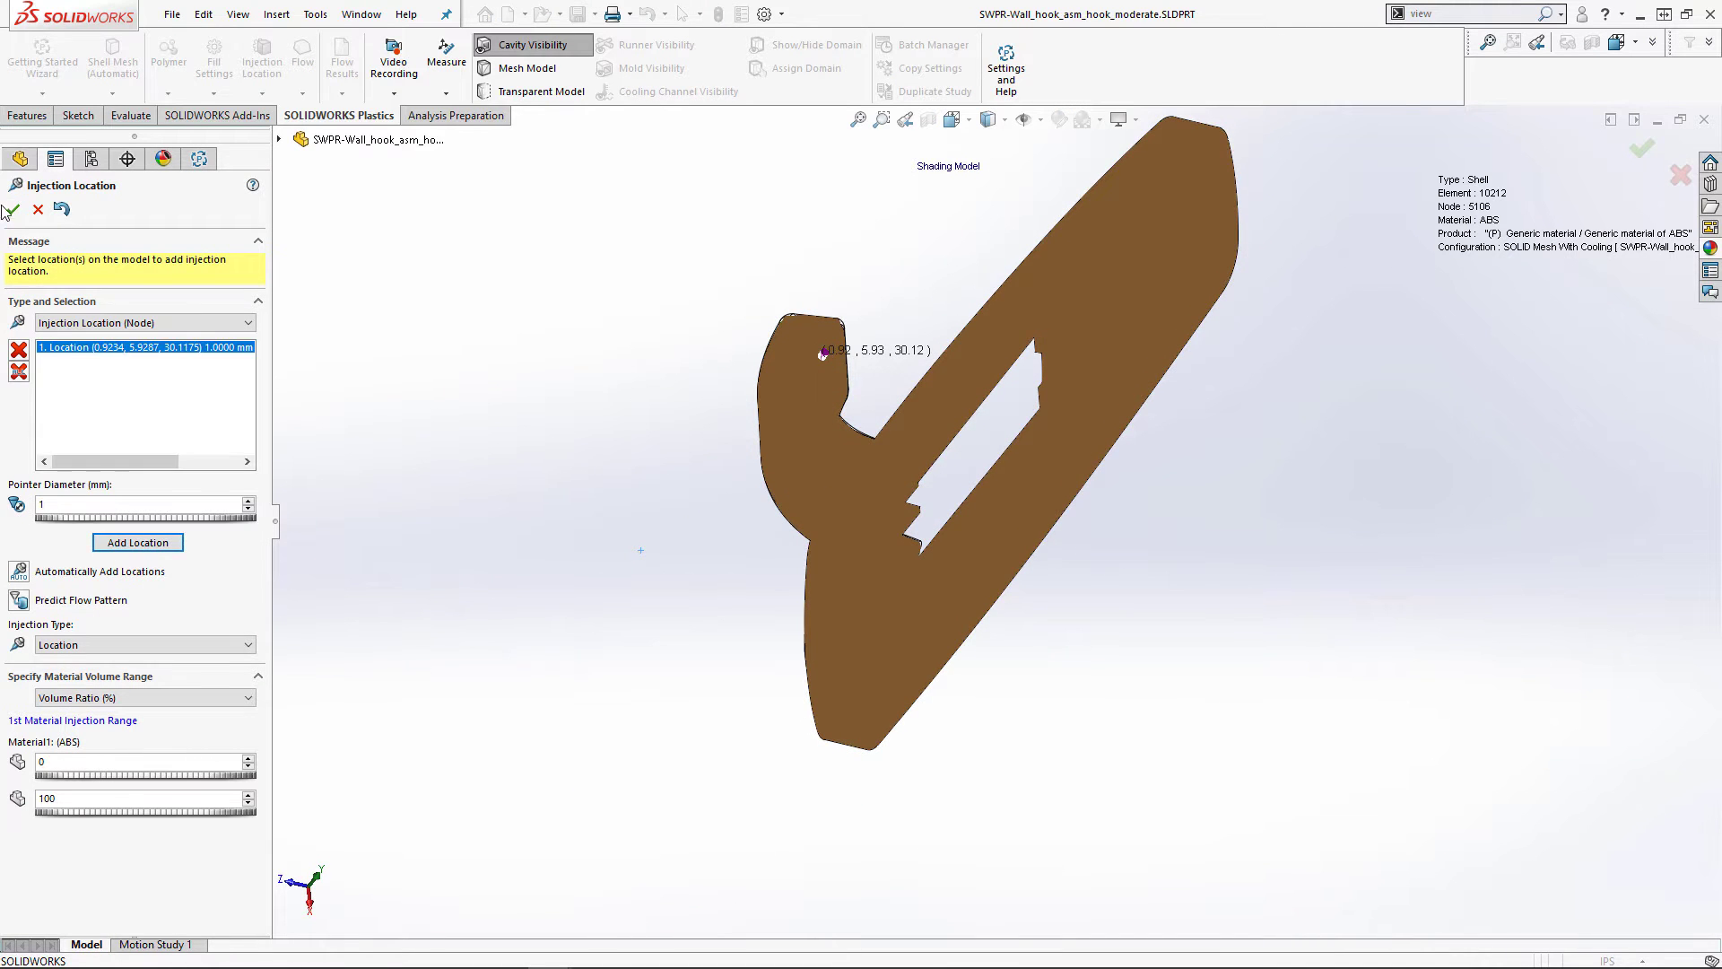
- Review the flow results by animating Fill Time and showing Pressure at End of Fill
{"action": "key", "text": "space"}
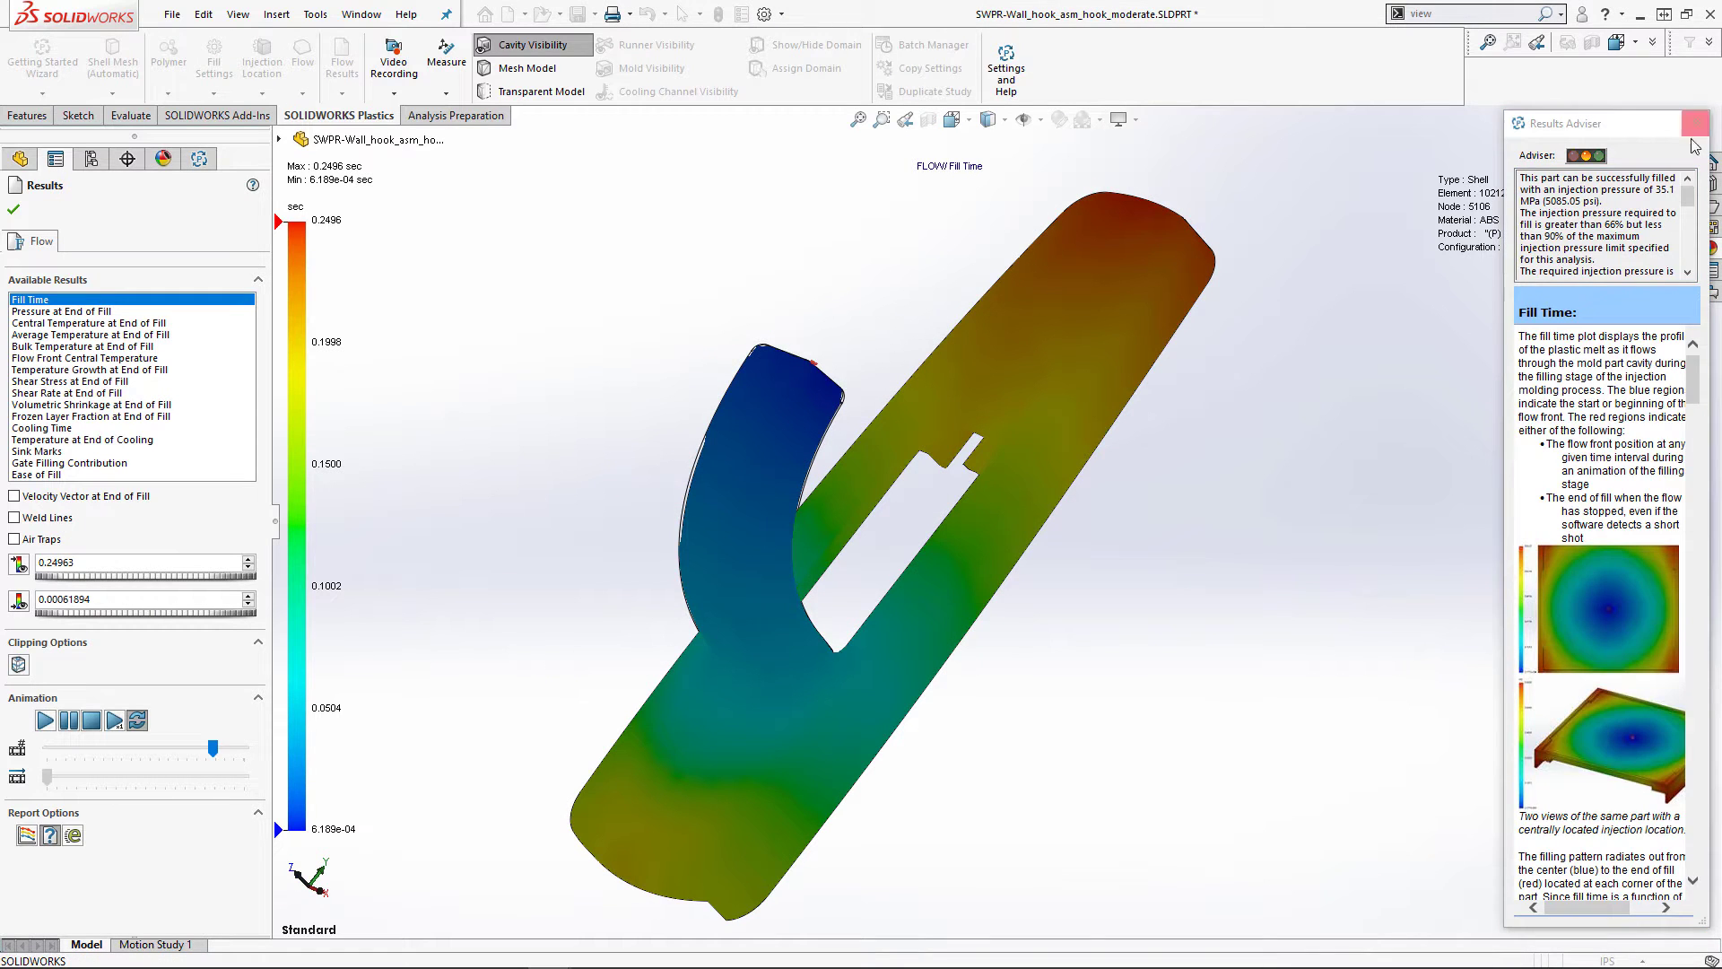
{"action": "left_click", "coordinate": [1695, 123]}
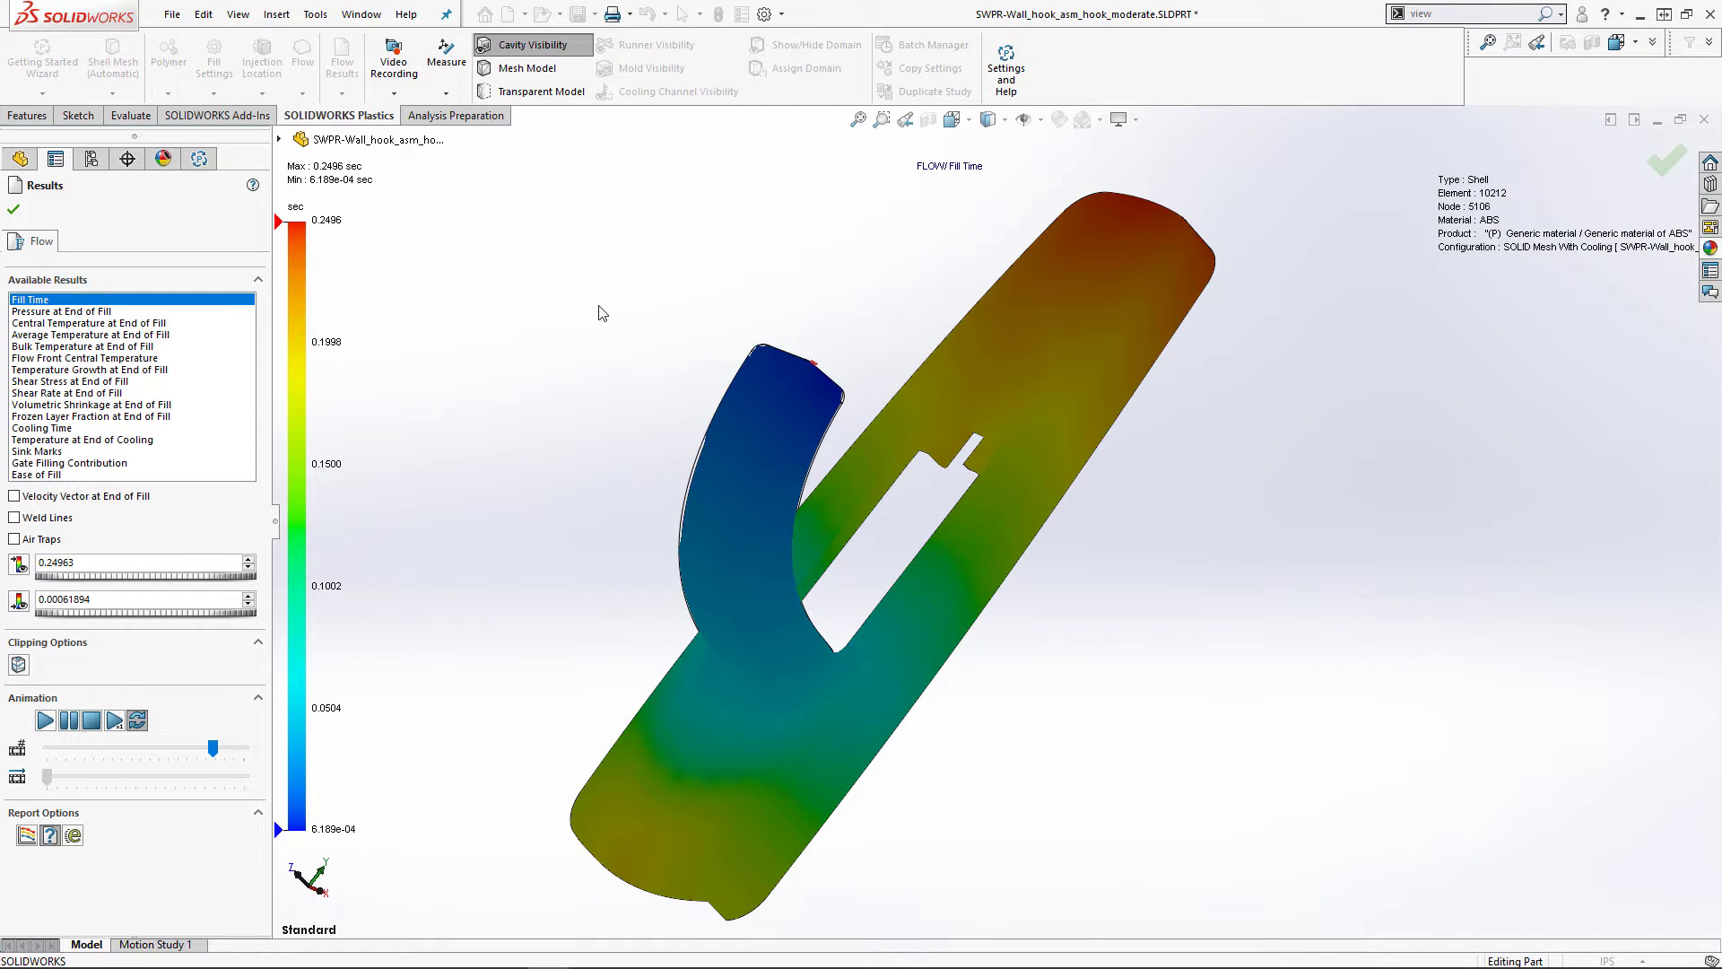
{"action": "left_click", "coordinate": [45, 721]}
{"action": "left_click", "coordinate": [63, 312]}
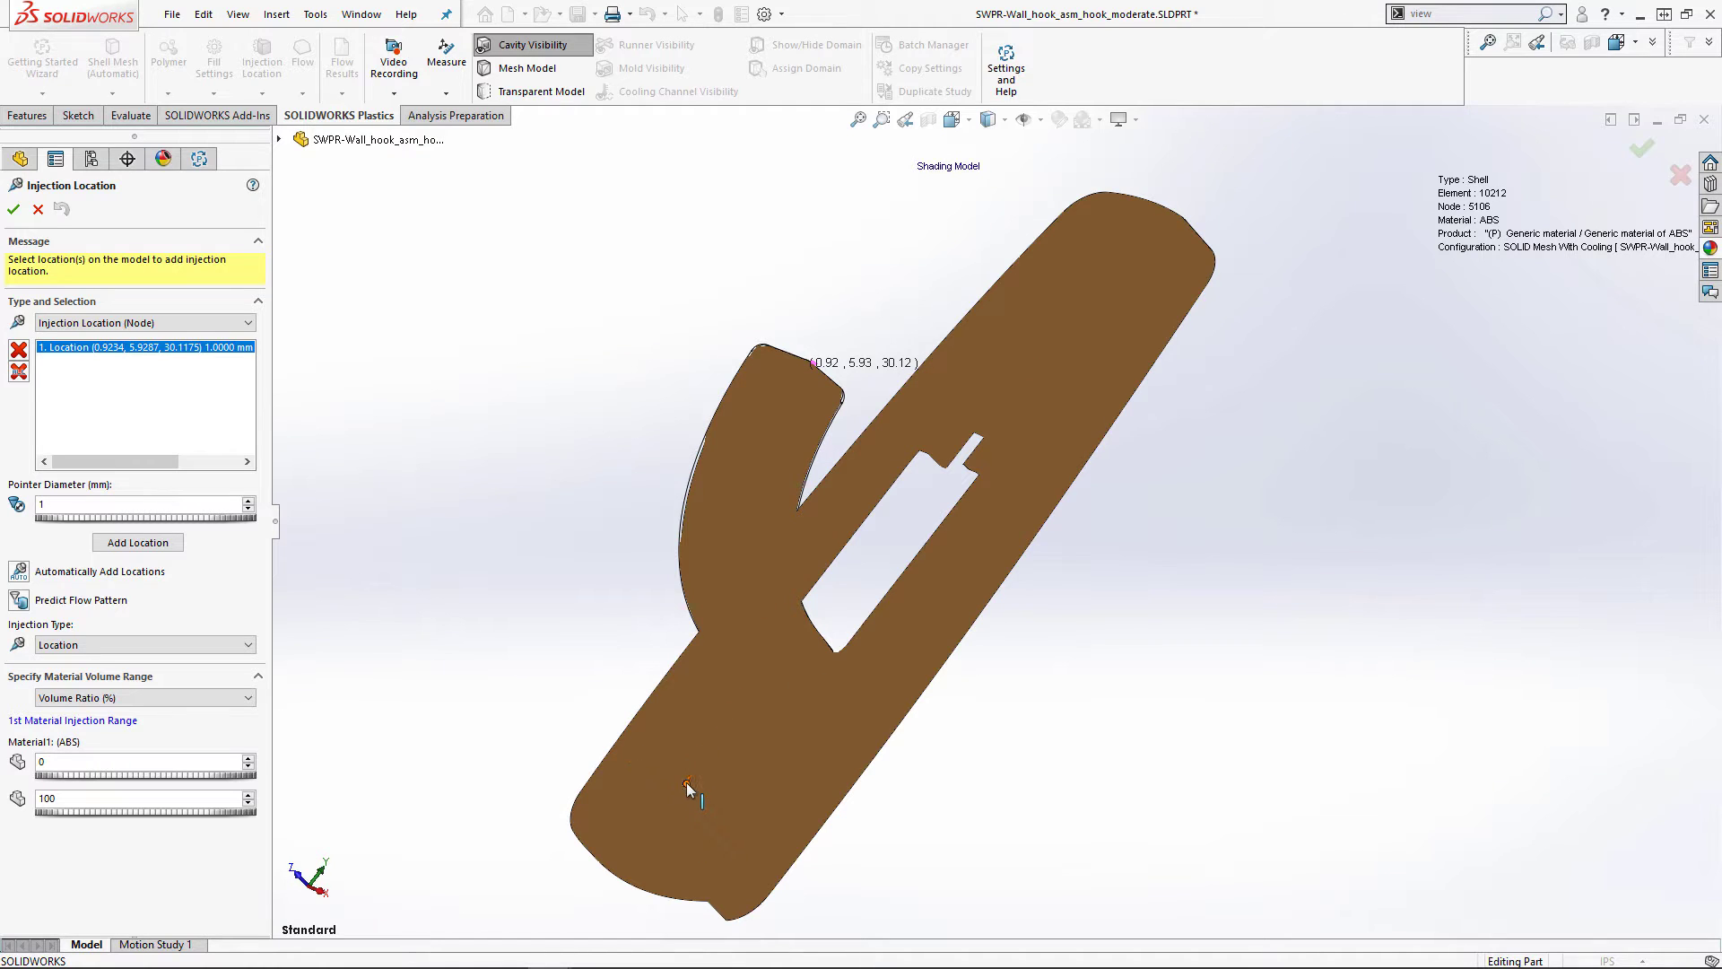
- Replace the hook-tip gate with a 3 mm injection location near the base's lower end
{"action": "left_click", "coordinate": [685, 781]}
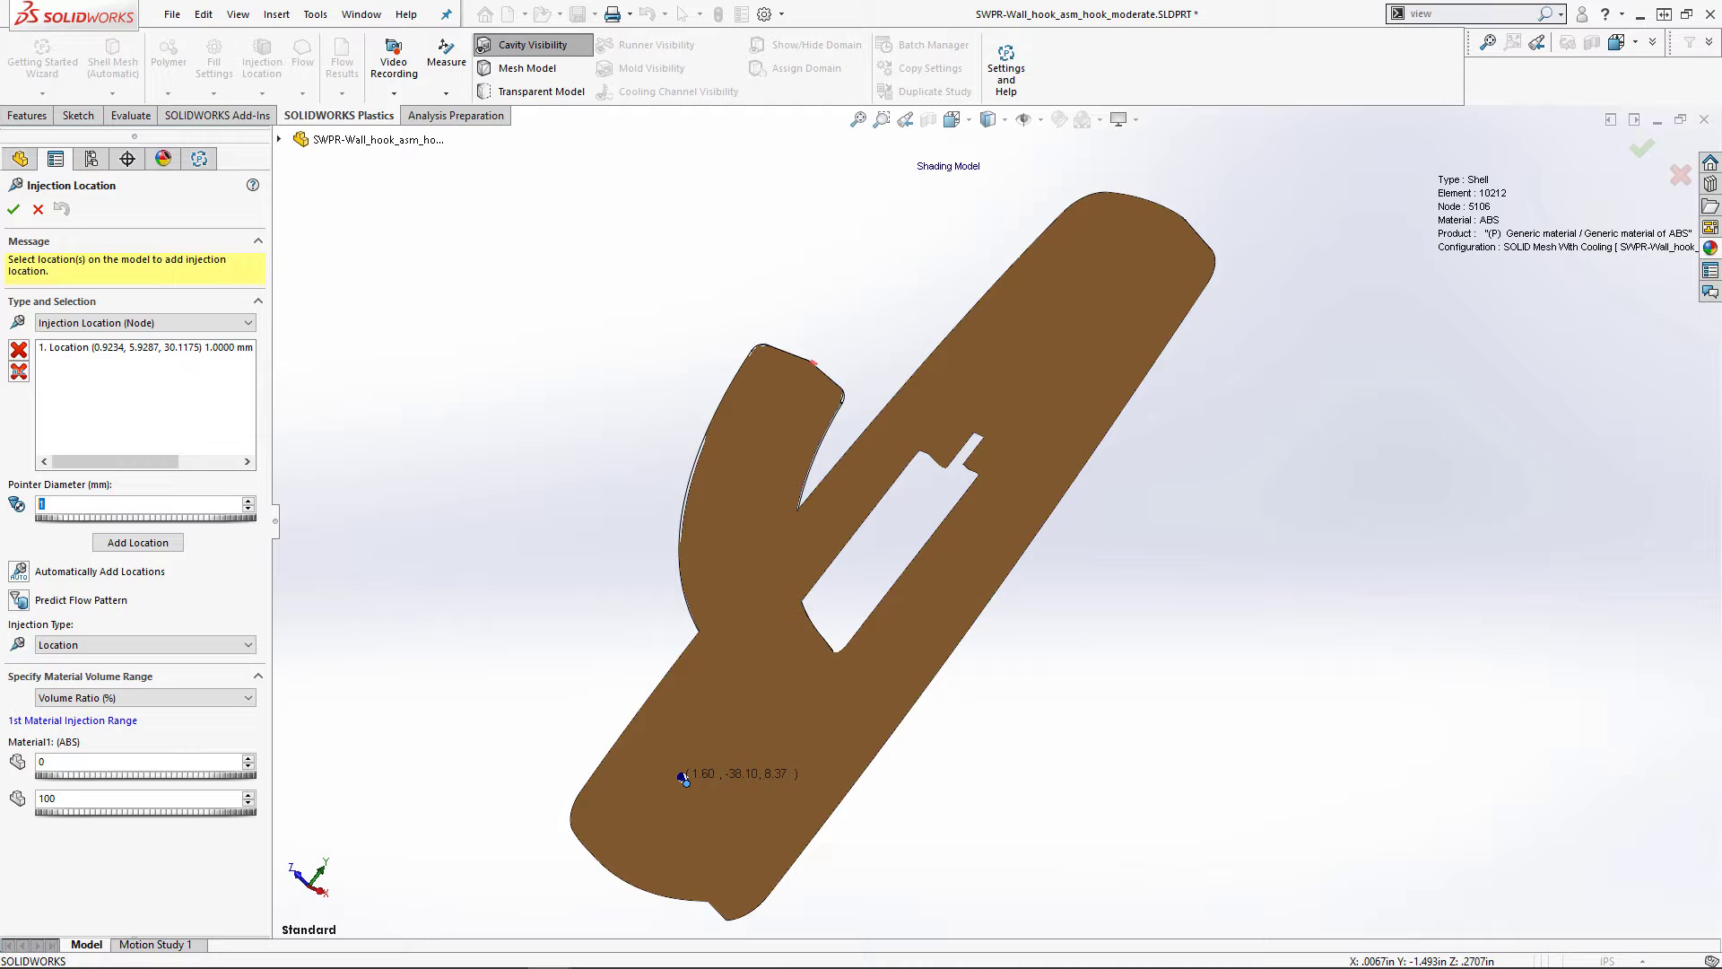
{"action": "left_click", "coordinate": [139, 543]}
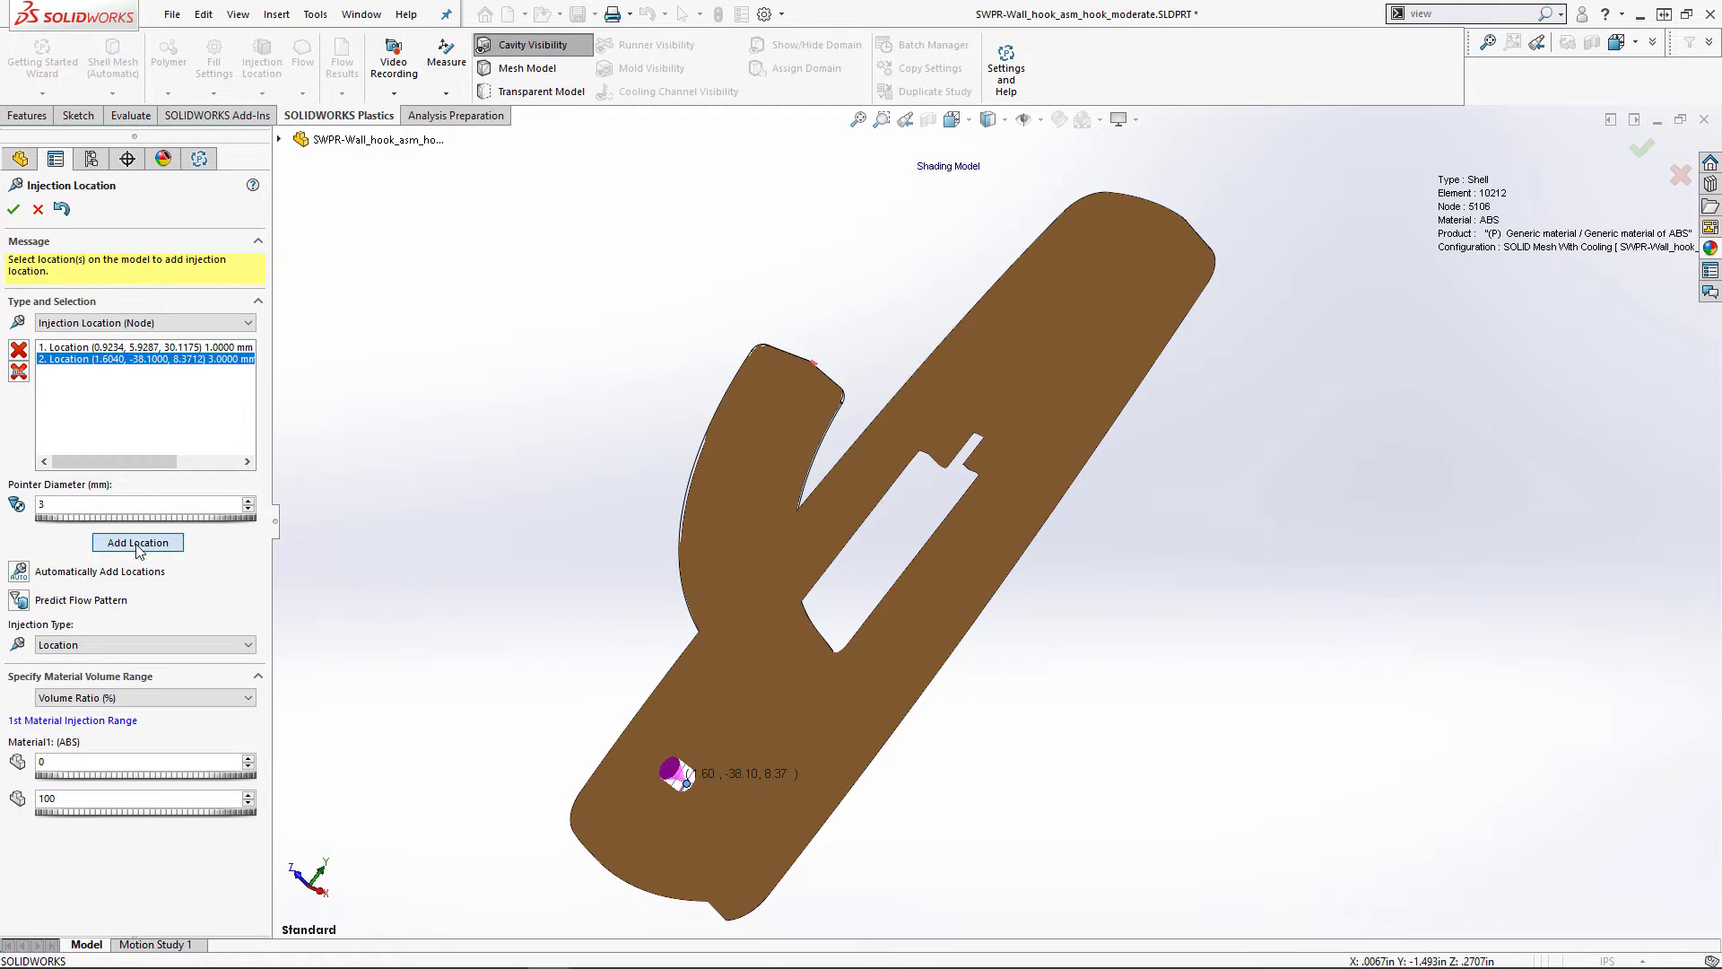
{"action": "left_click", "coordinate": [63, 347]}
{"action": "left_click", "coordinate": [19, 350]}
{"action": "left_click", "coordinate": [14, 210]}
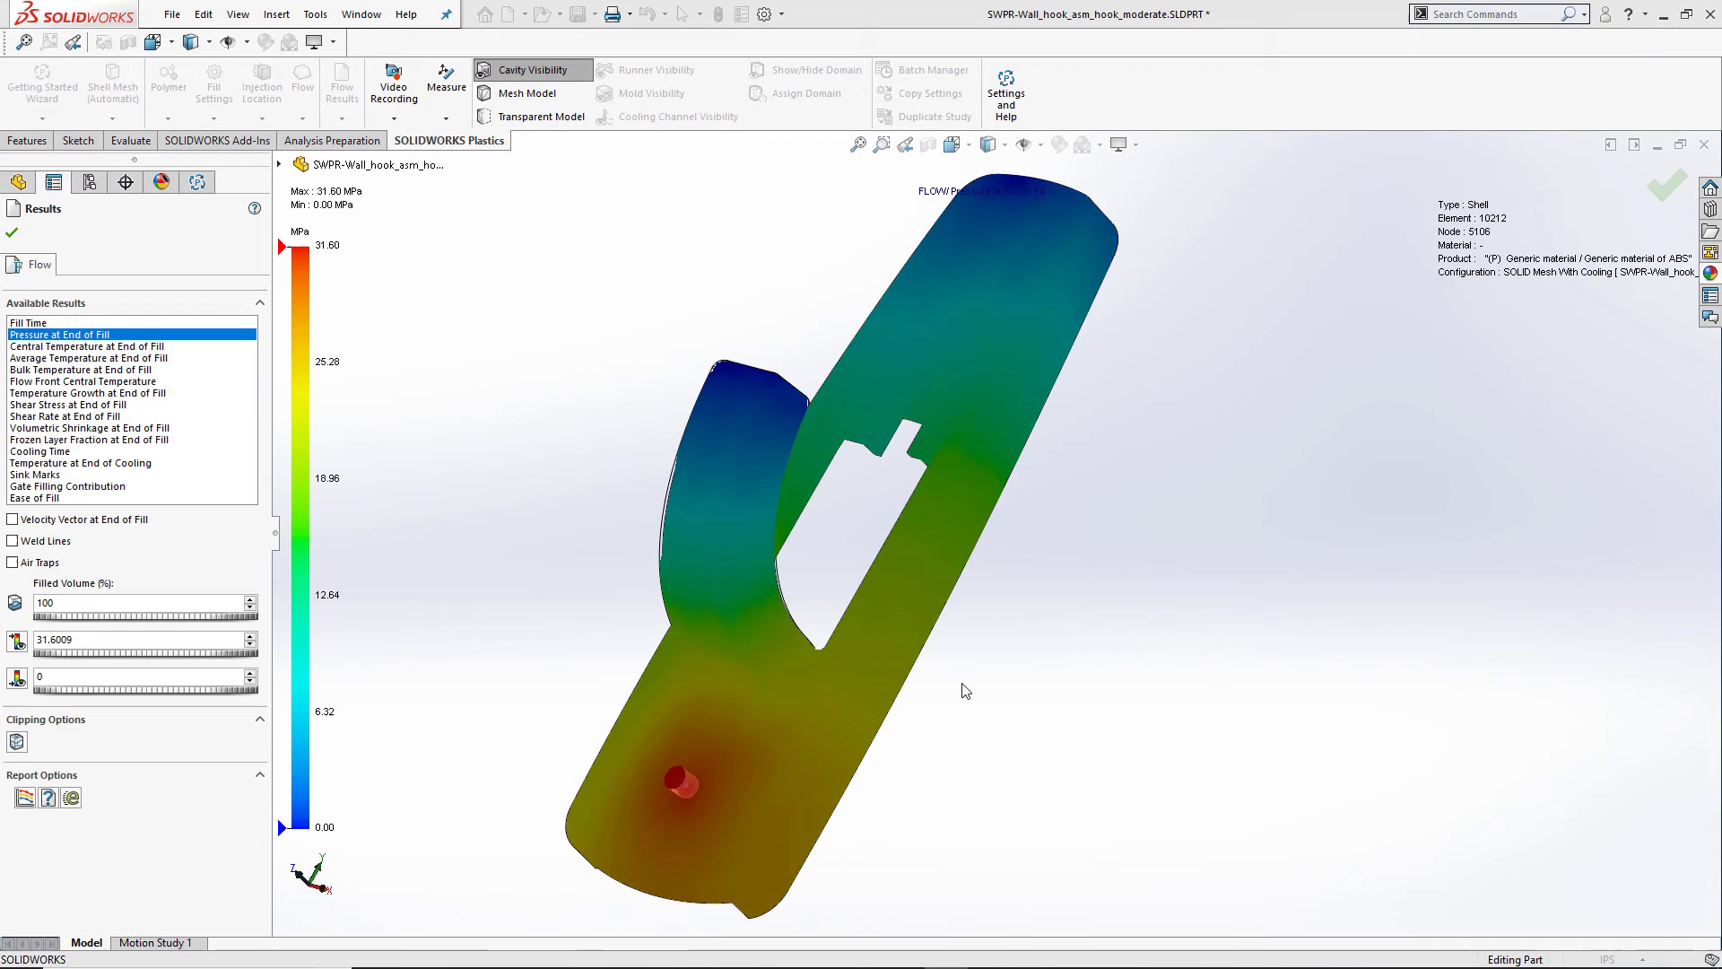
- Animate the Fill Time result, then display weld lines and air traps on the part
{"action": "left_click", "coordinate": [72, 323]}
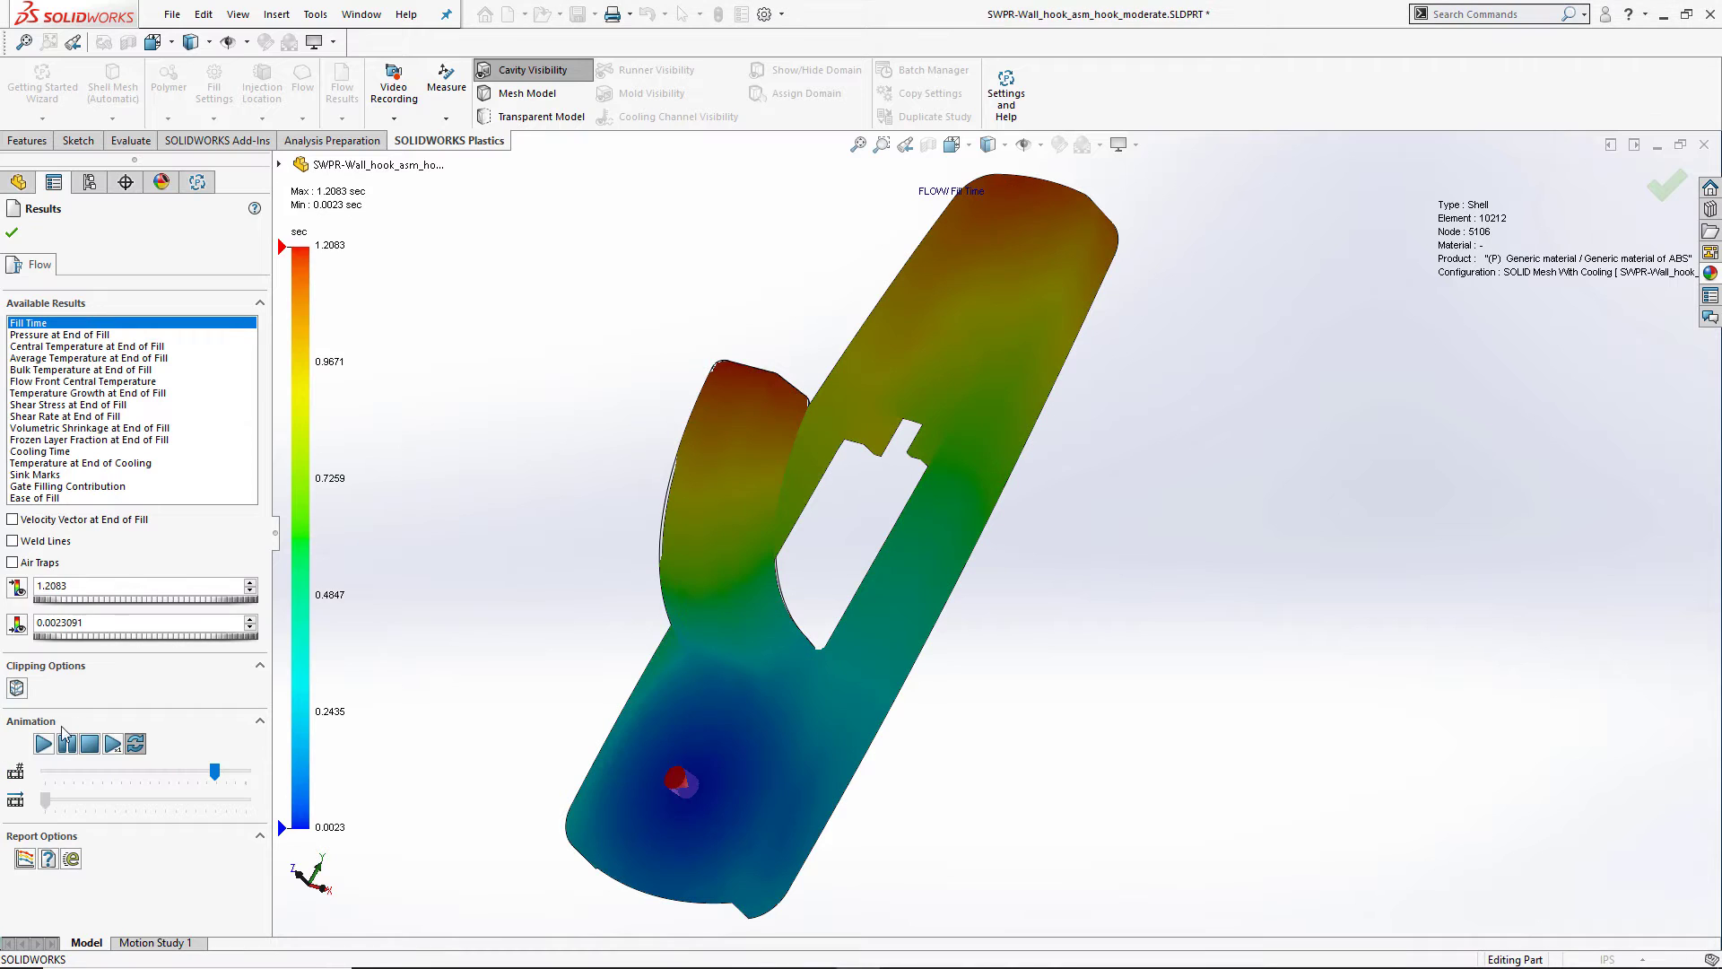
{"action": "left_click", "coordinate": [45, 744]}
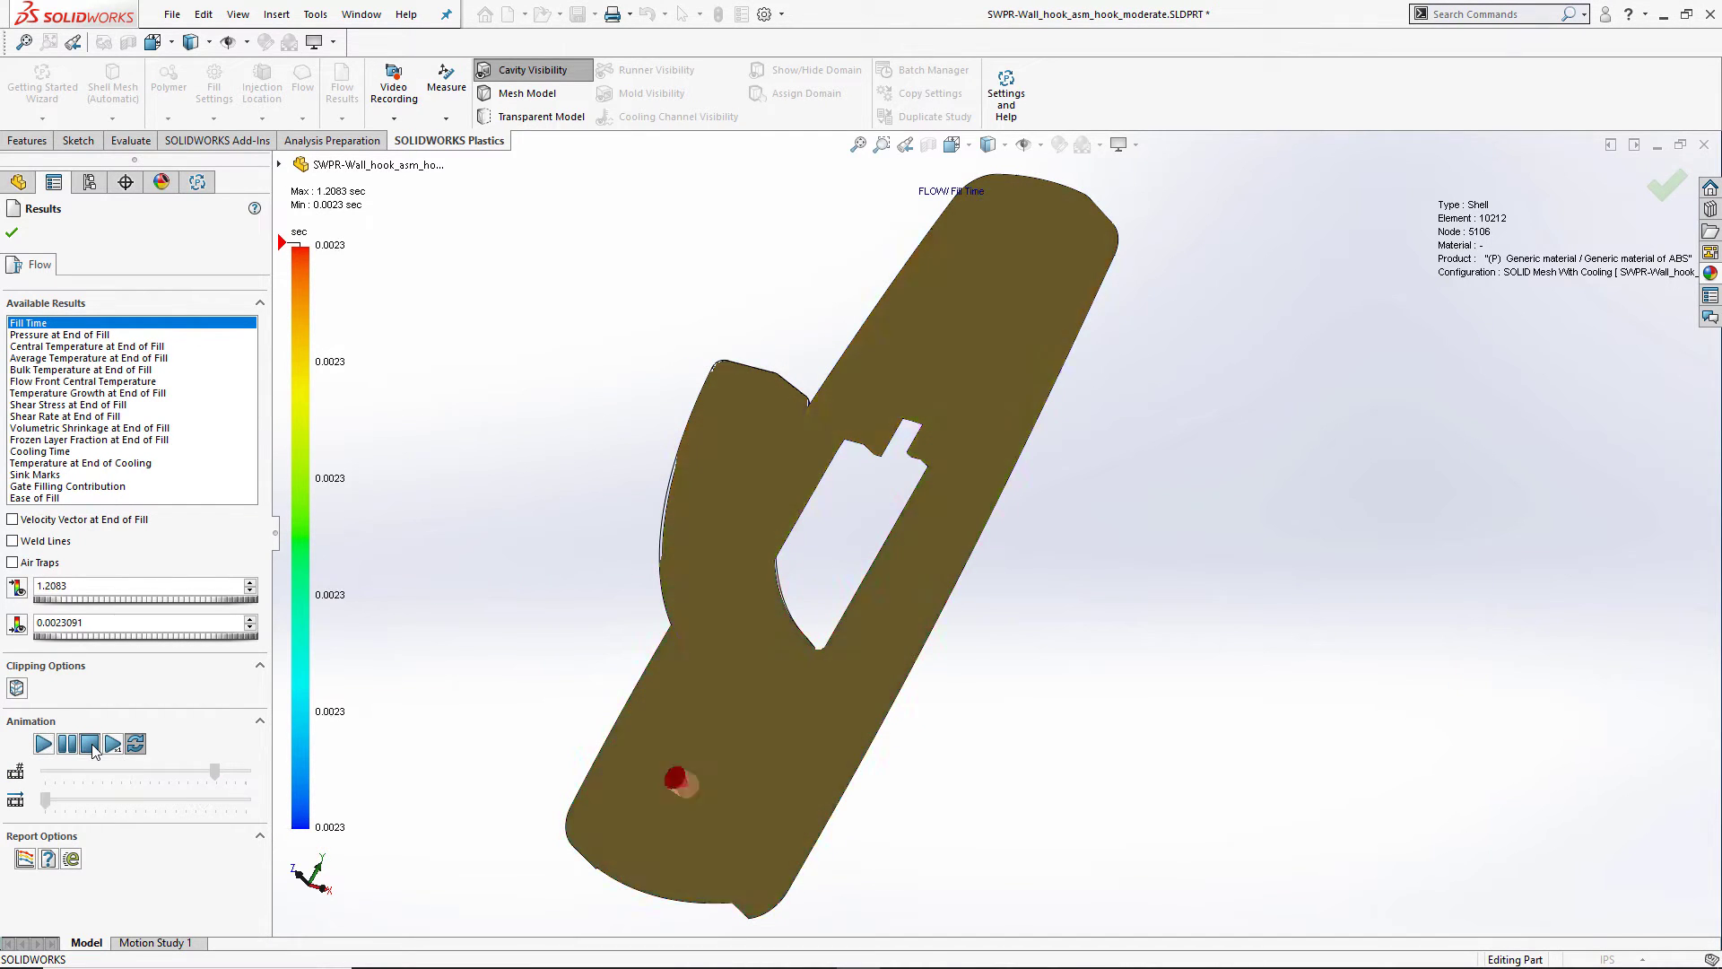
{"action": "left_click", "coordinate": [91, 744]}
{"action": "left_click", "coordinate": [13, 541]}
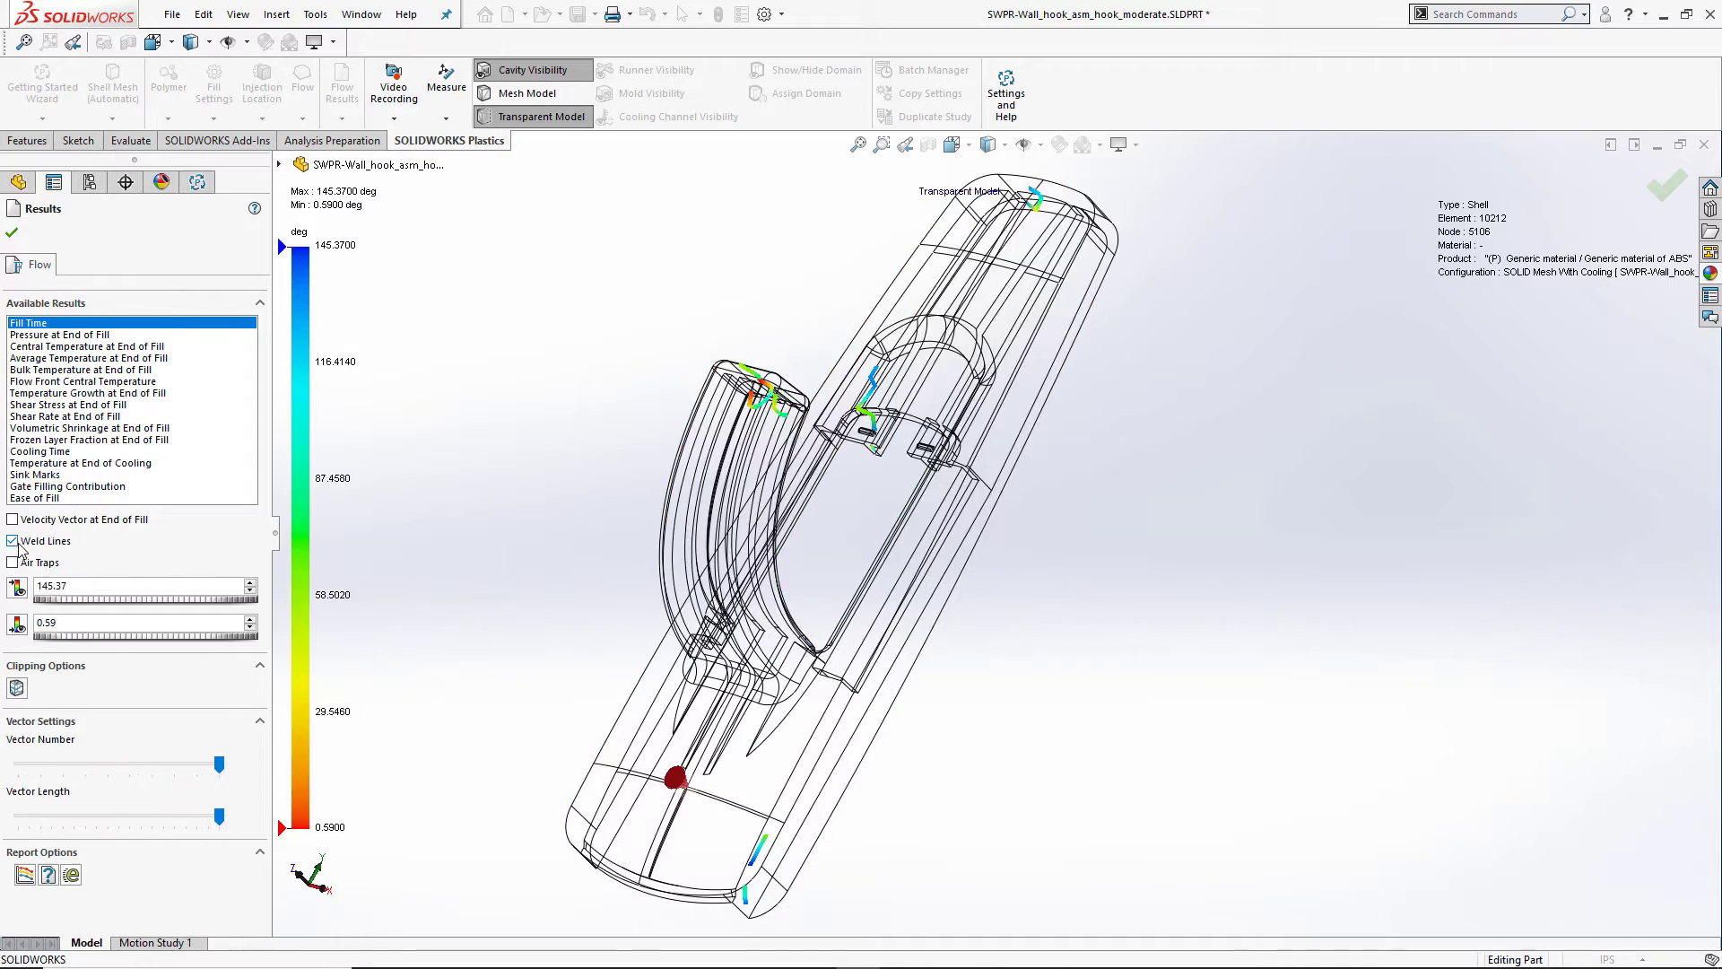
{"action": "left_click", "coordinate": [13, 563]}
{"action": "middle_click_drag", "start_coordinate": [565, 631], "coordinate": [607, 588]}
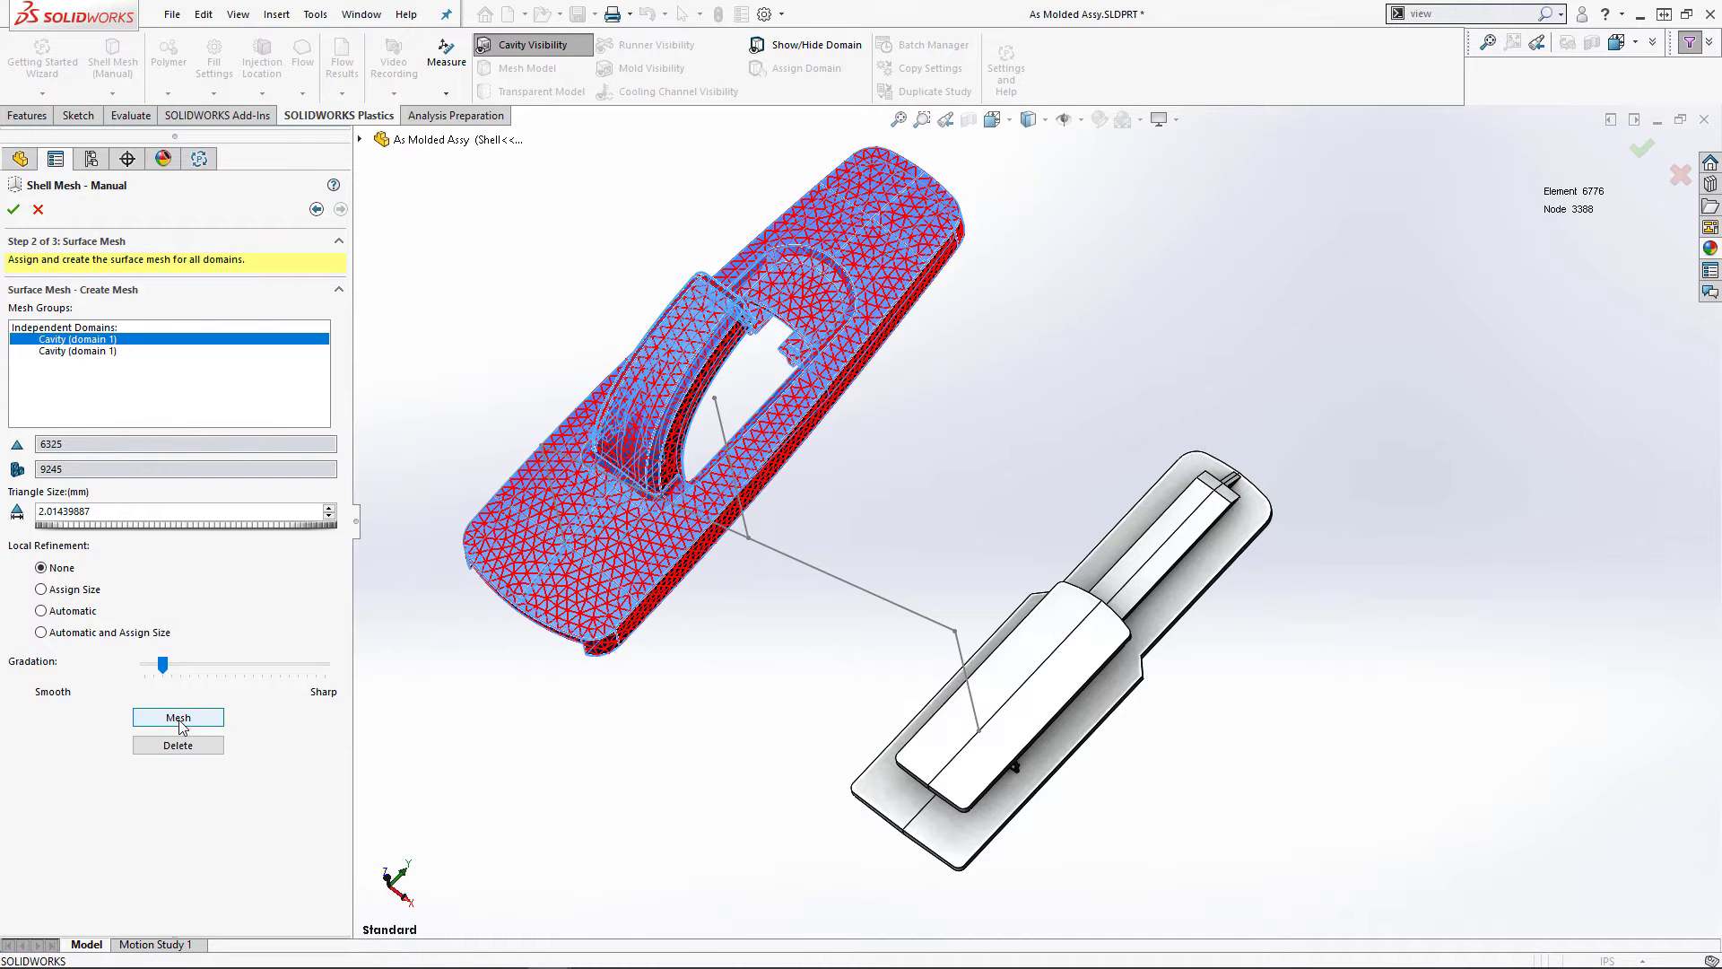
- Mesh the second cavity (9650 elements total) and taper the last runner drop from 3 to 10
{"action": "left_click", "coordinate": [77, 350]}
{"action": "left_click", "coordinate": [178, 717]}
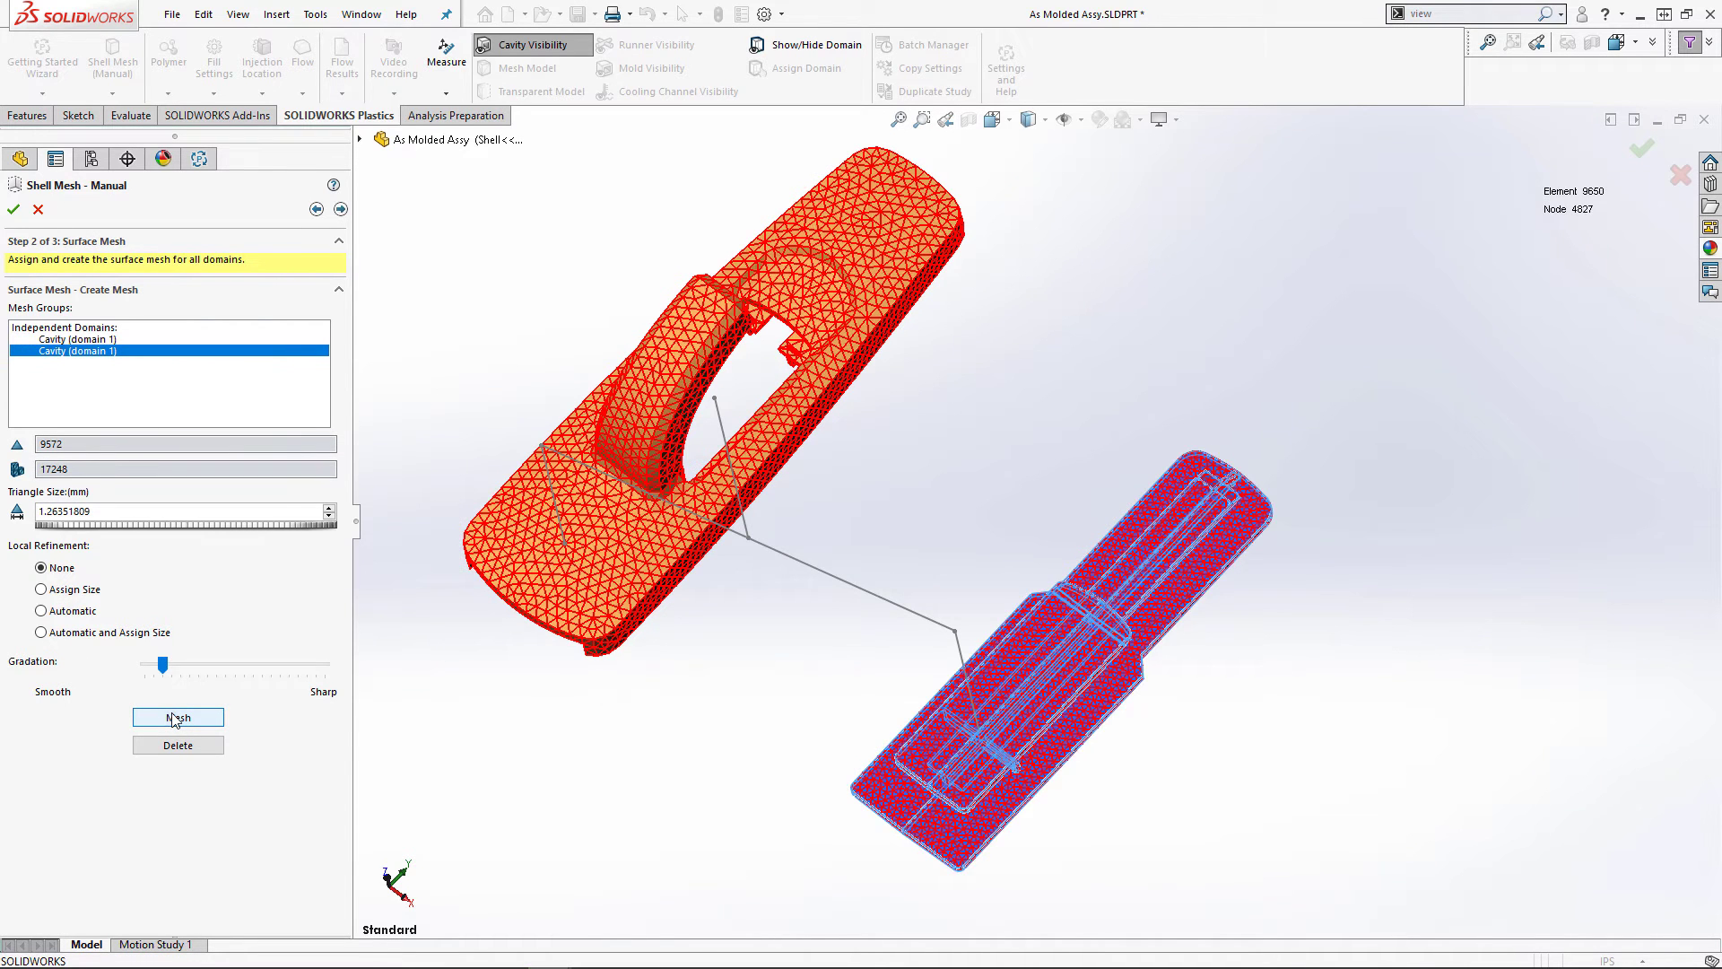
{"action": "left_click", "coordinate": [341, 210]}
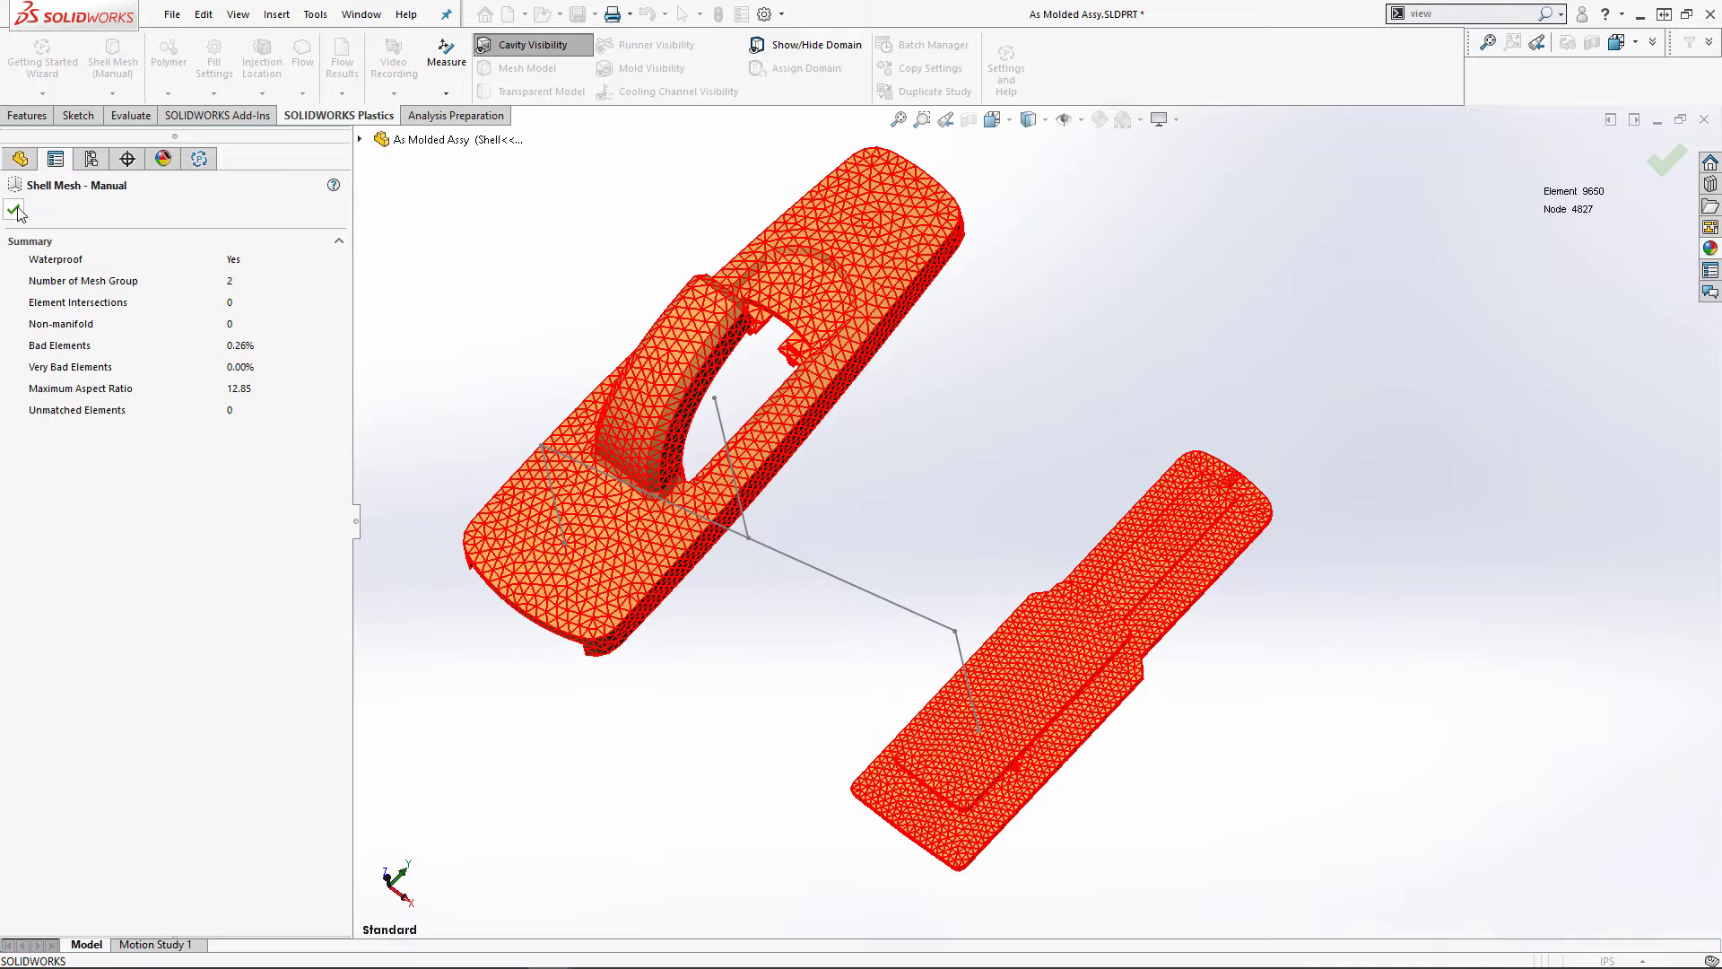
{"action": "left_click", "coordinate": [15, 209]}
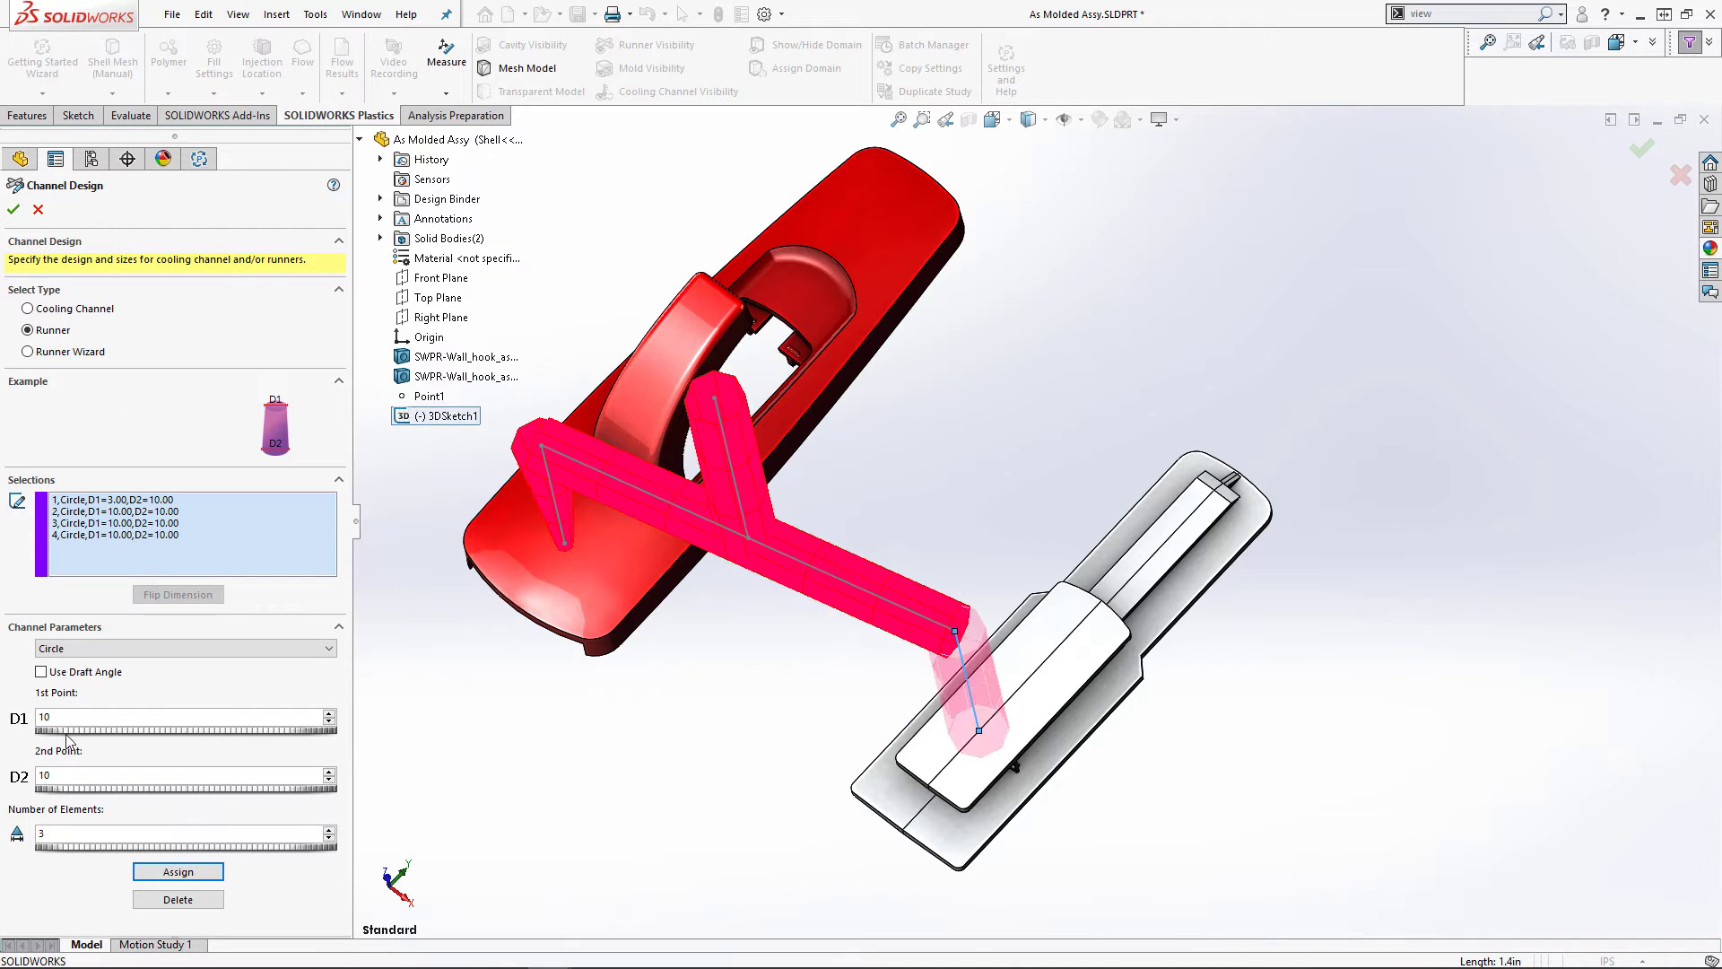
{"action": "left_click", "coordinate": [159, 870]}
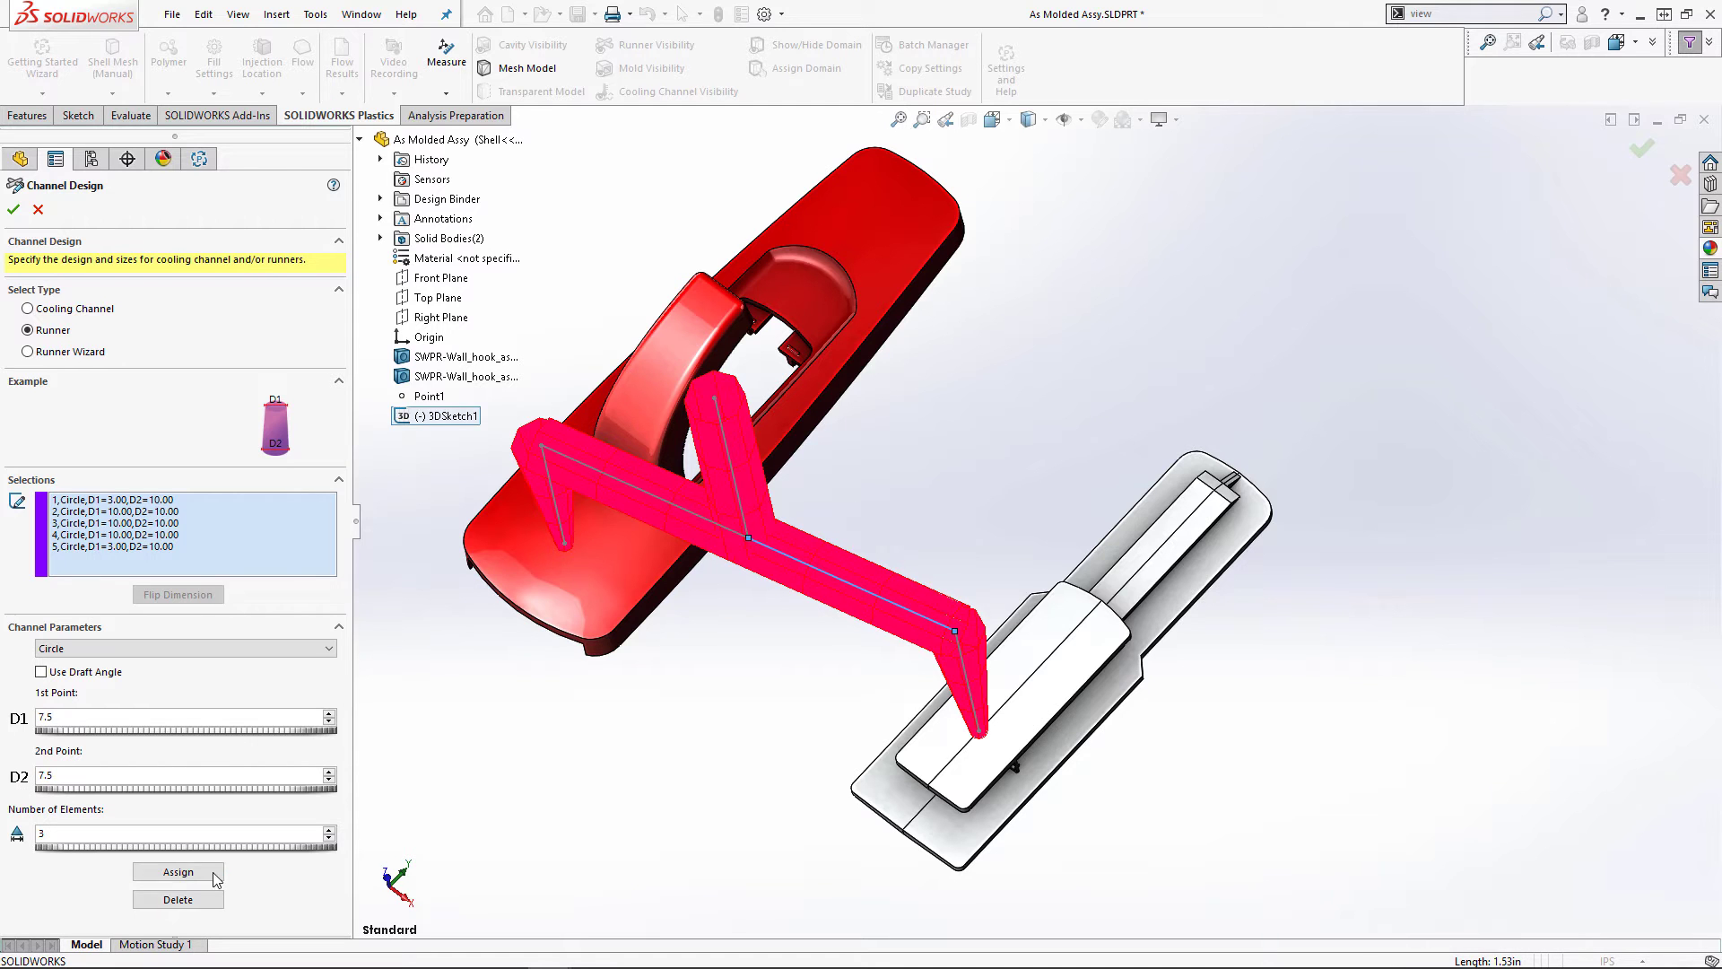
- Finish the runner channels, animate Fill Time, and show Pressure at End of Fill for both cavities
{"action": "left_click", "coordinate": [14, 209]}
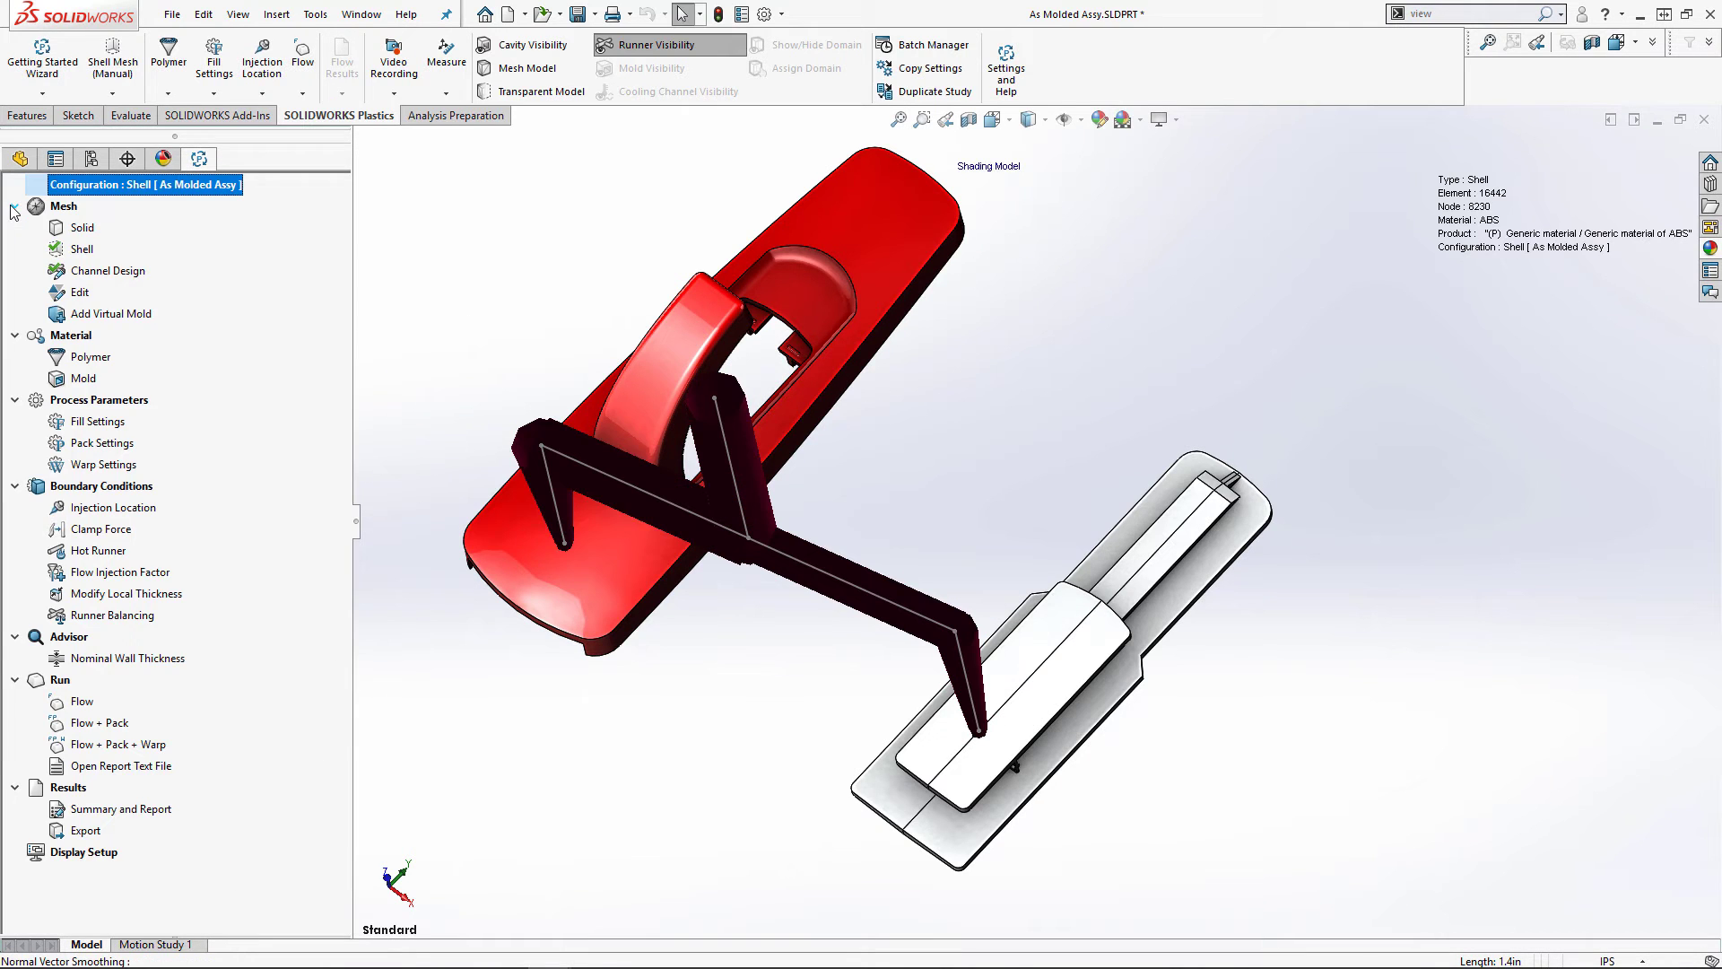
{"action": "double_click", "coordinate": [108, 509]}
{"action": "left_click", "coordinate": [45, 721]}
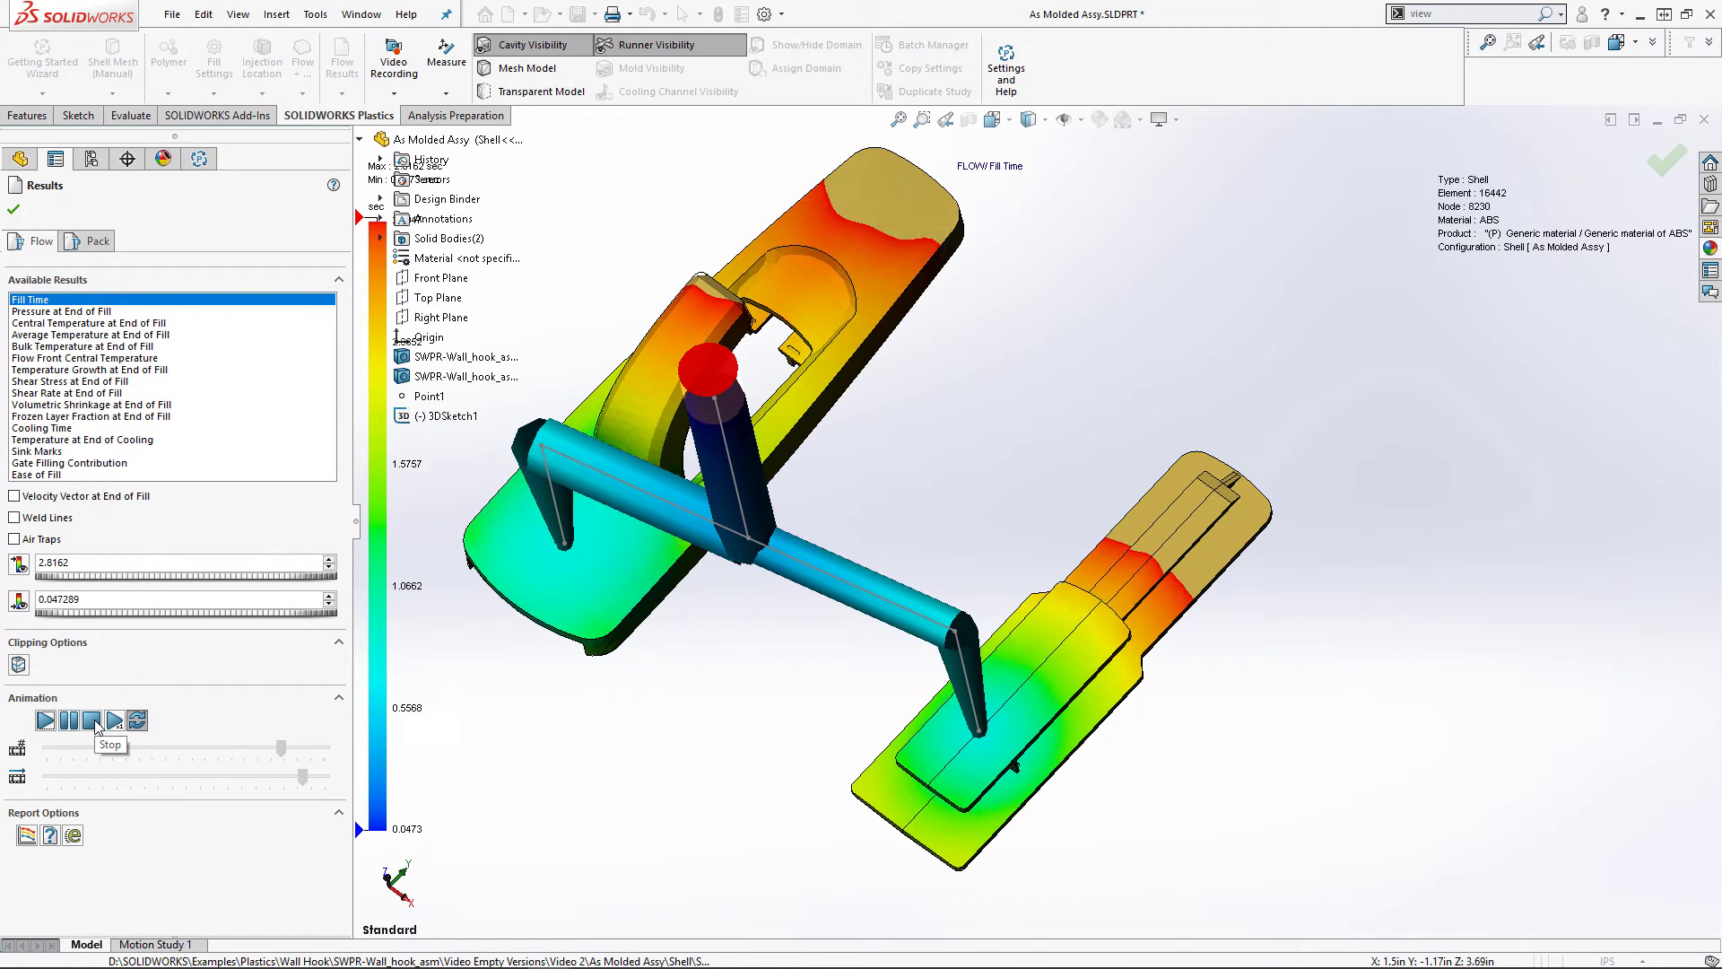
{"action": "left_click", "coordinate": [65, 311]}
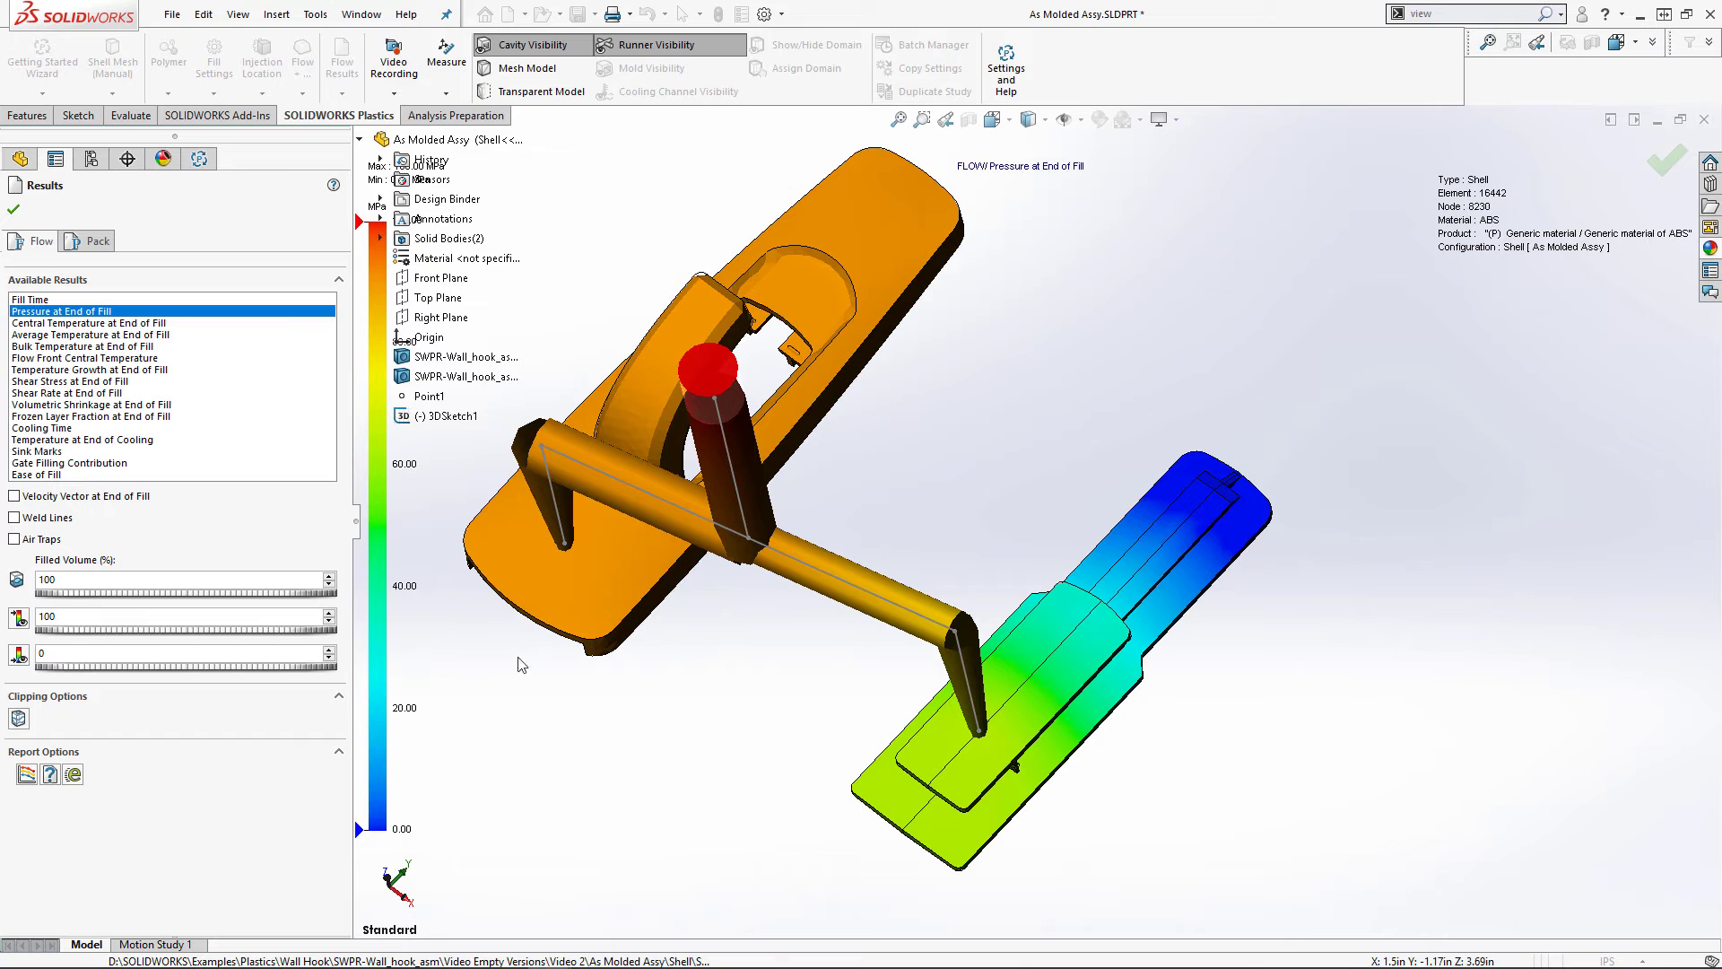
{"action": "left_click", "coordinate": [14, 212]}
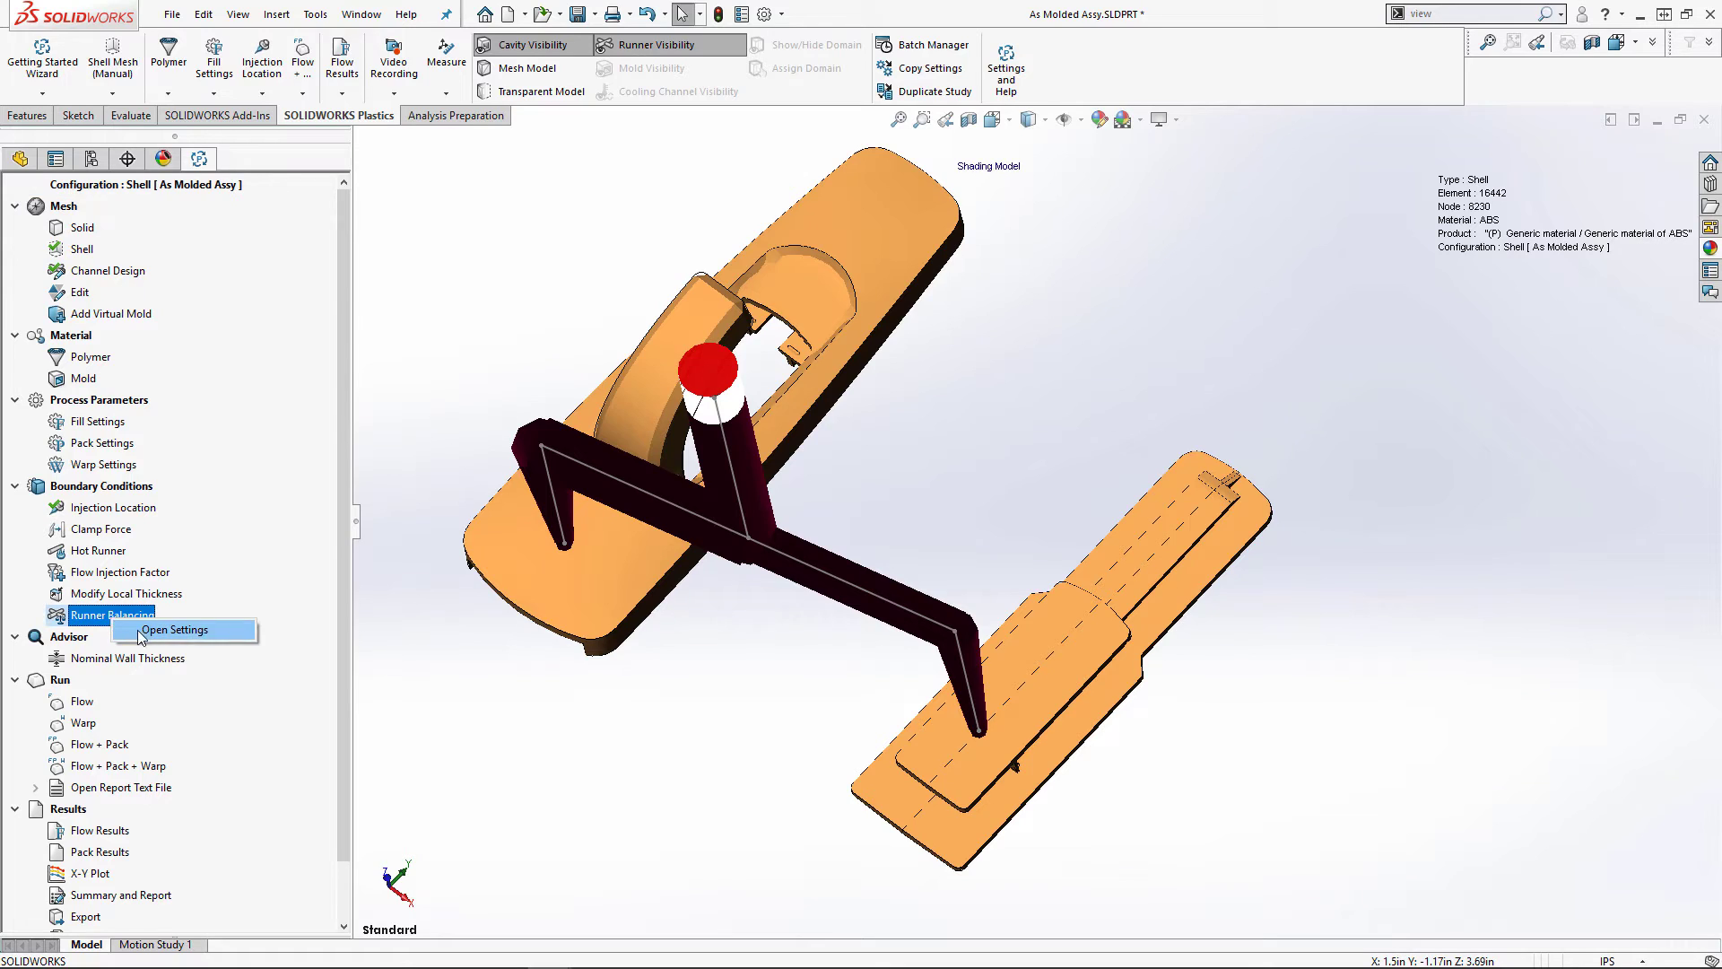
- Calculate runner balancing, then replay Fill Time and show end-of-fill pressure for the balanced runners
{"action": "left_click", "coordinate": [138, 630]}
{"action": "left_click", "coordinate": [144, 633]}
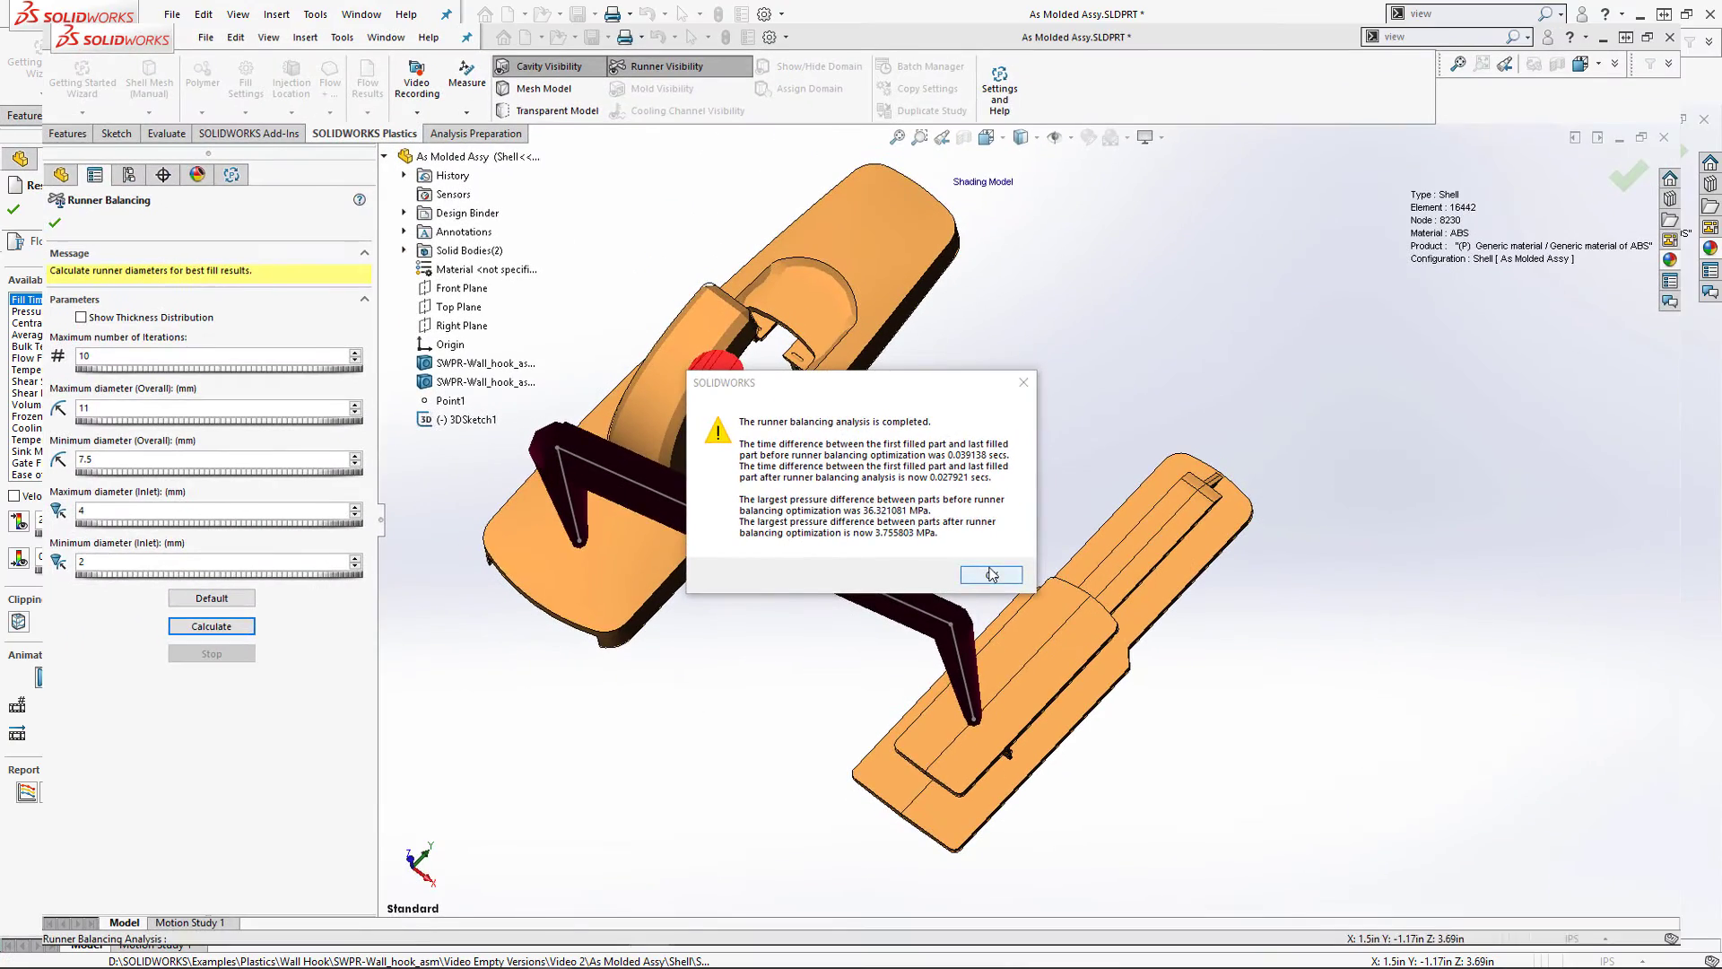
{"action": "left_click", "coordinate": [991, 574]}
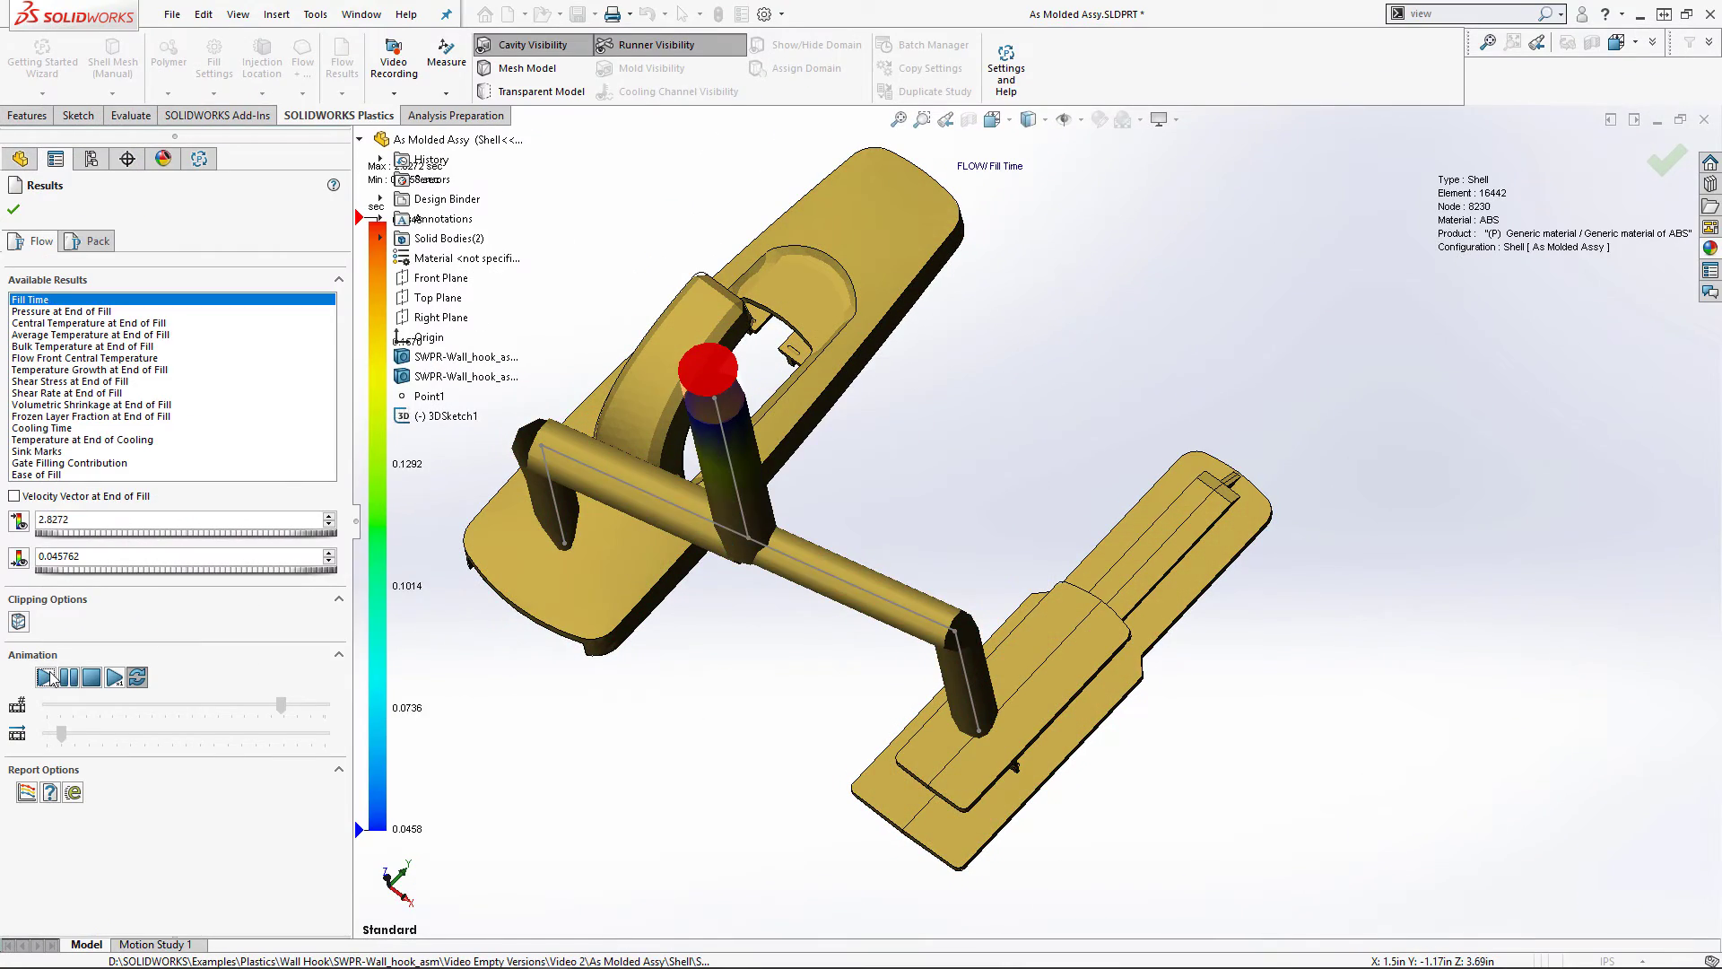
{"action": "left_click", "coordinate": [45, 677]}
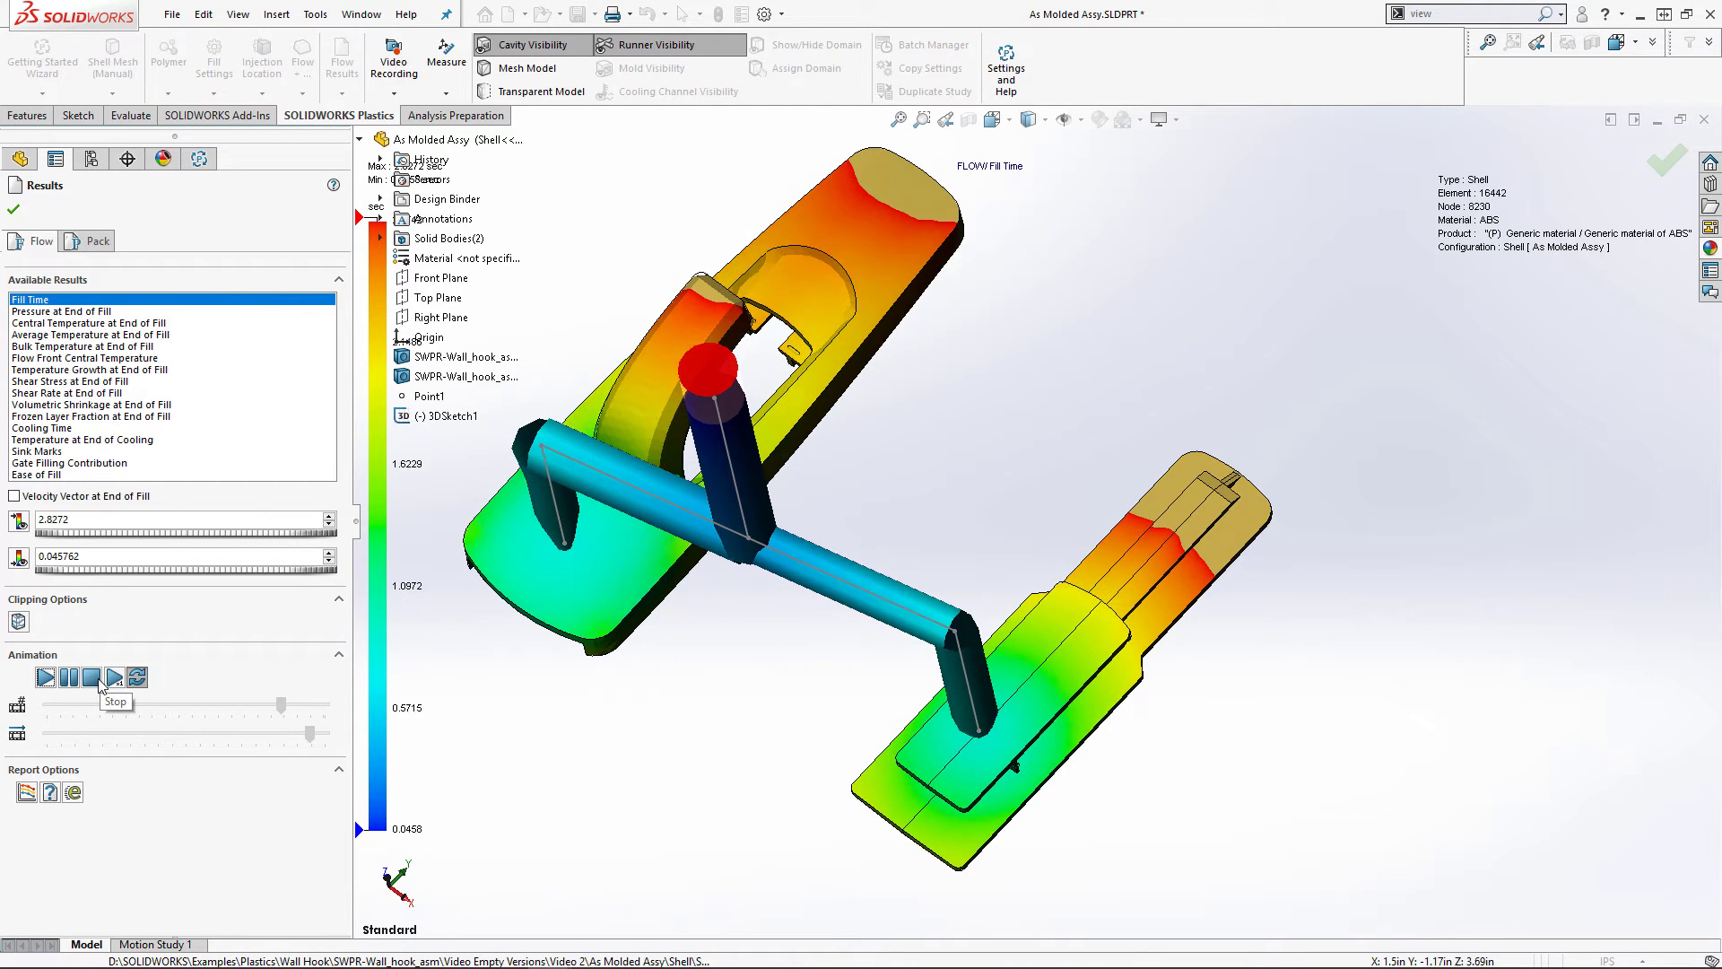
{"action": "left_click", "coordinate": [36, 323]}
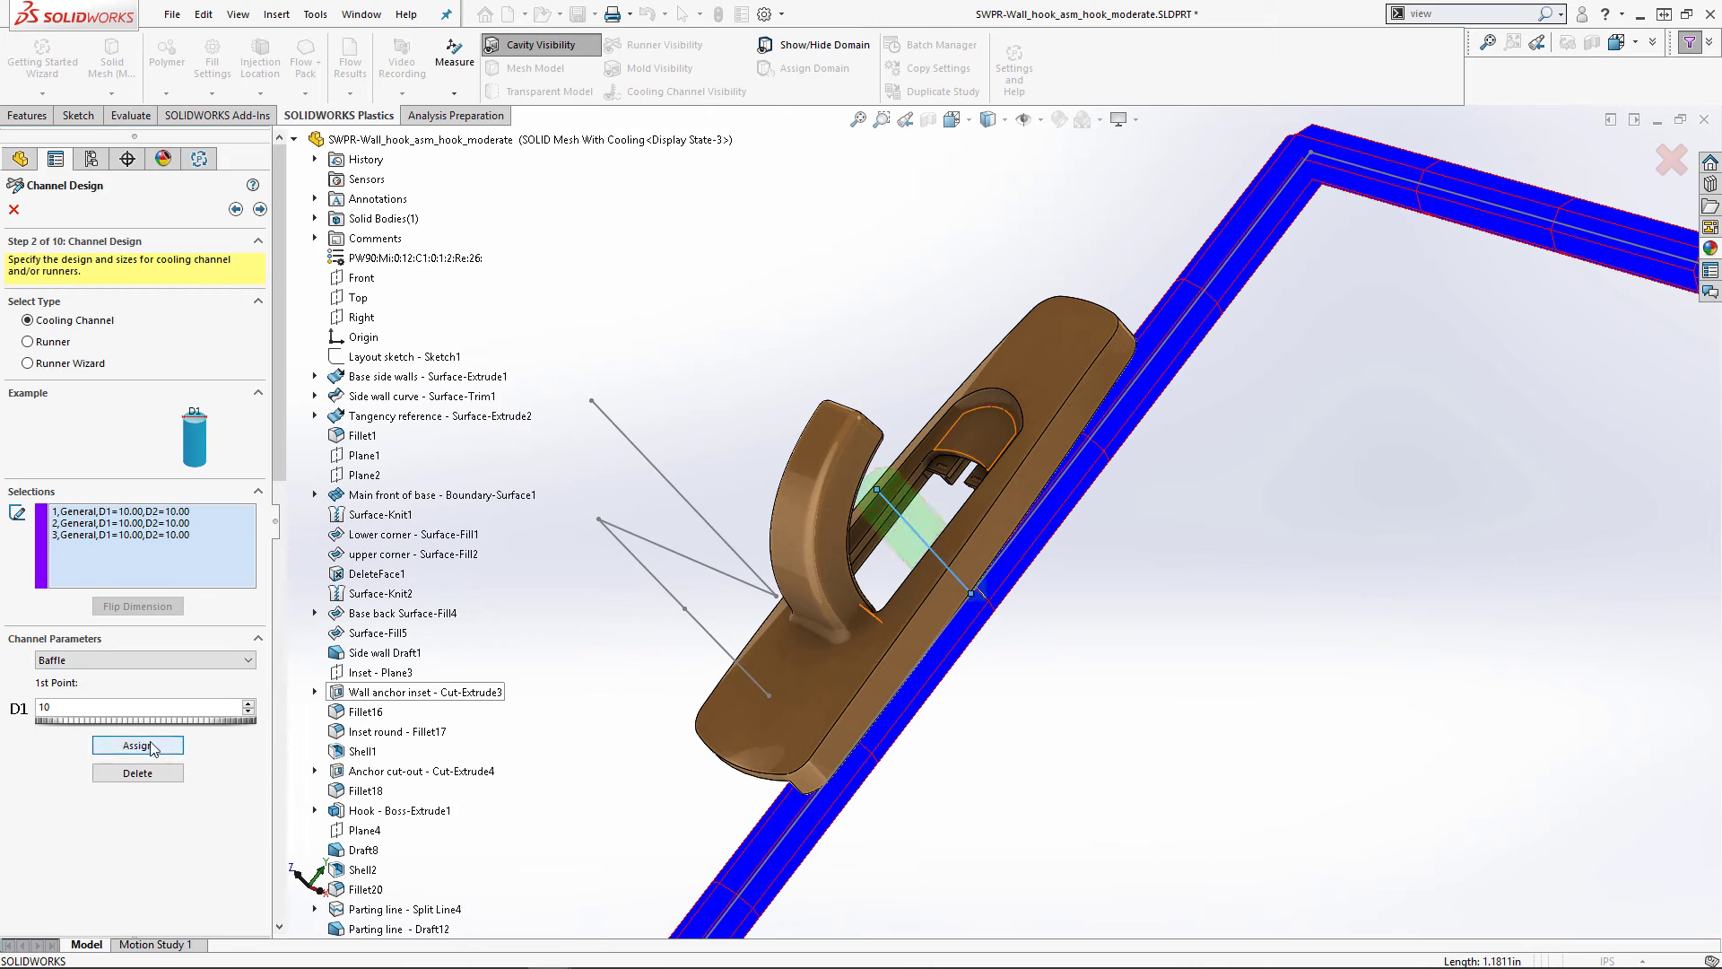
- Assign tapered circular runners (D1 10, D2 3) to three sketch lines and create the solid mold mesh
{"action": "left_click", "coordinate": [735, 502]}
{"action": "left_click", "coordinate": [736, 552]}
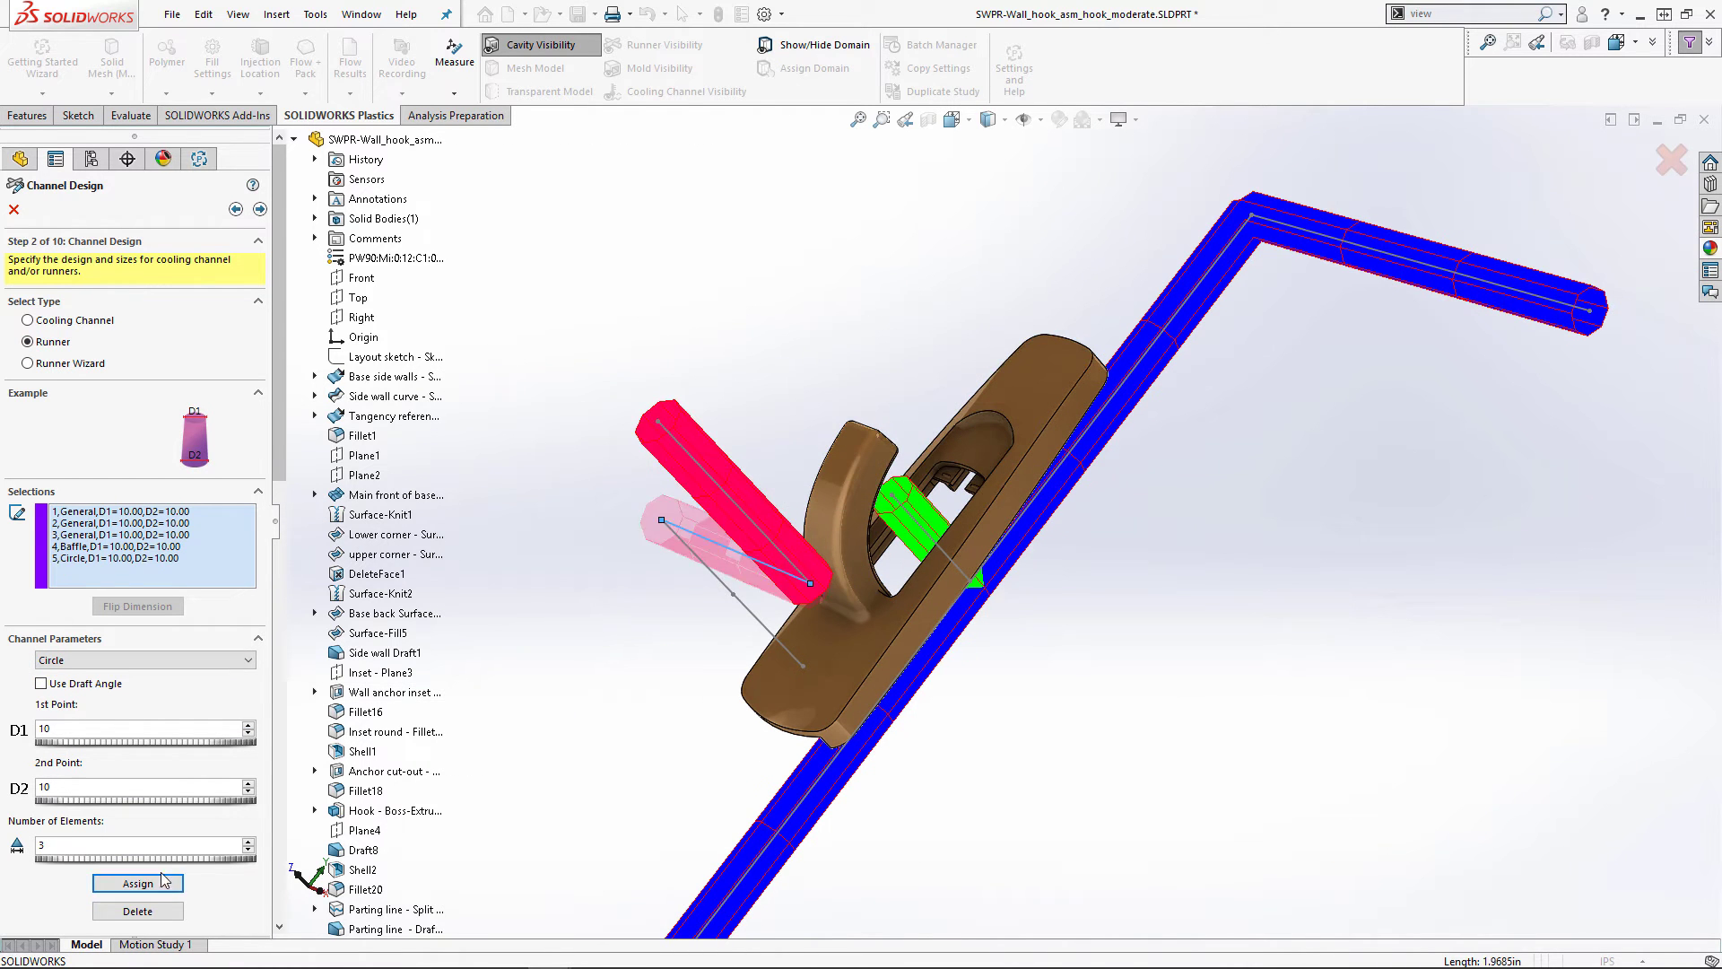
{"action": "left_click", "coordinate": [697, 557]}
{"action": "left_click", "coordinate": [148, 882]}
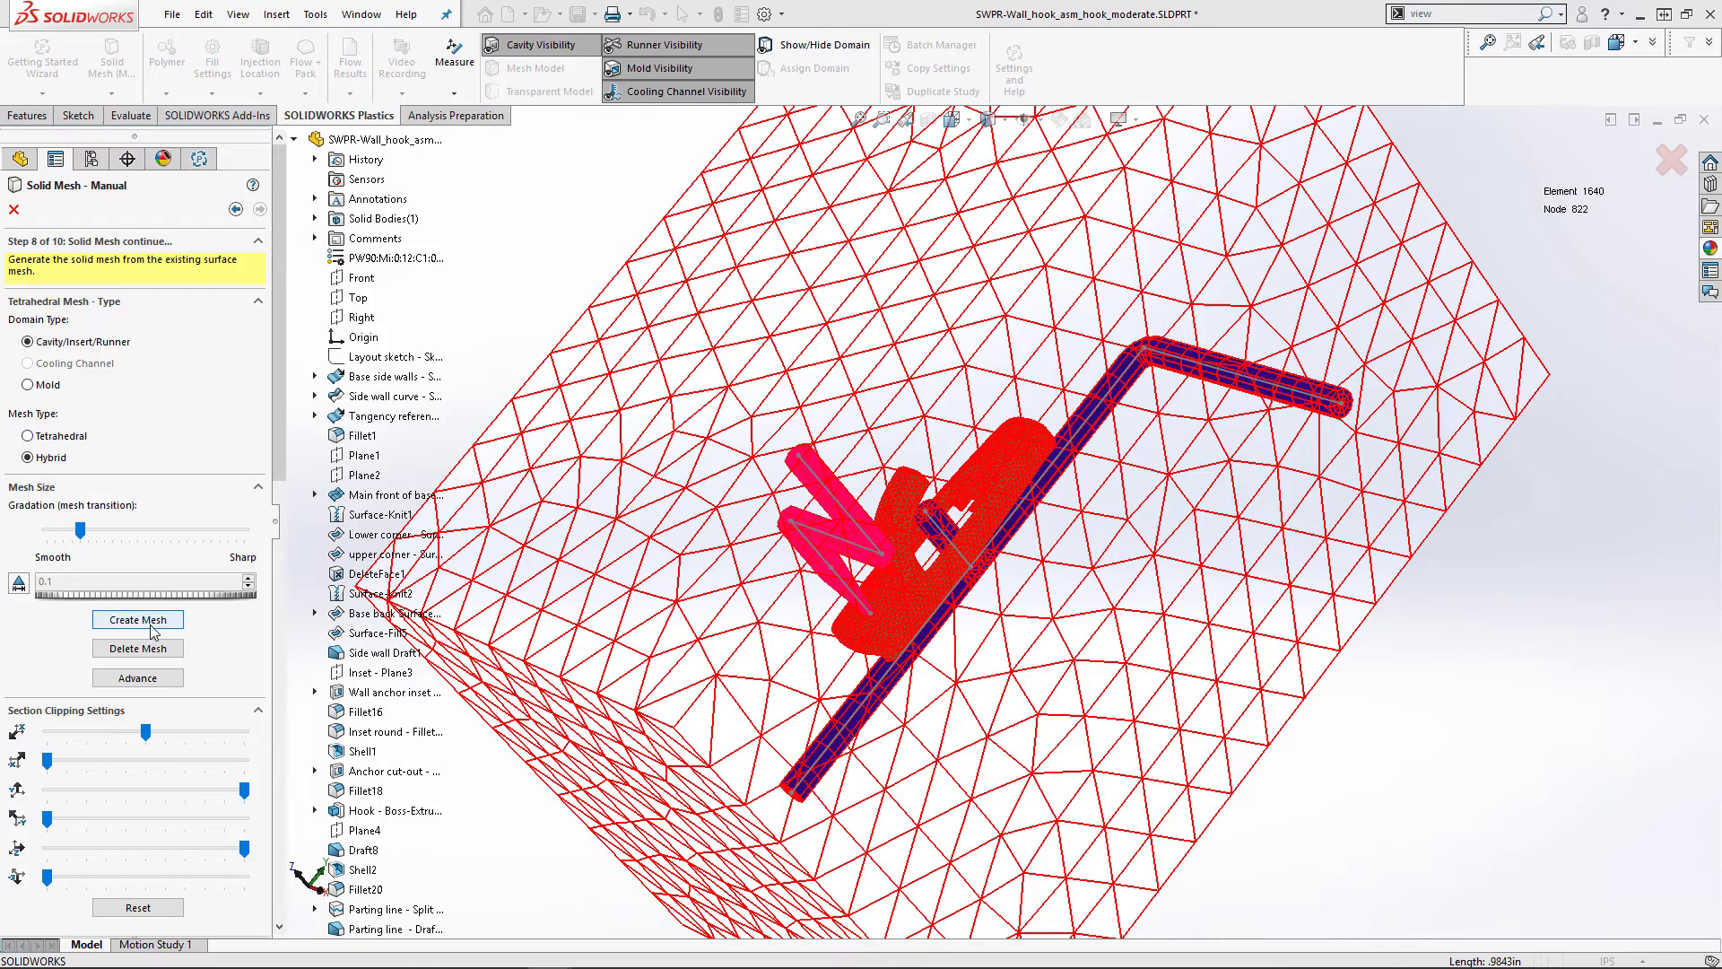
{"action": "left_click", "coordinate": [139, 620]}
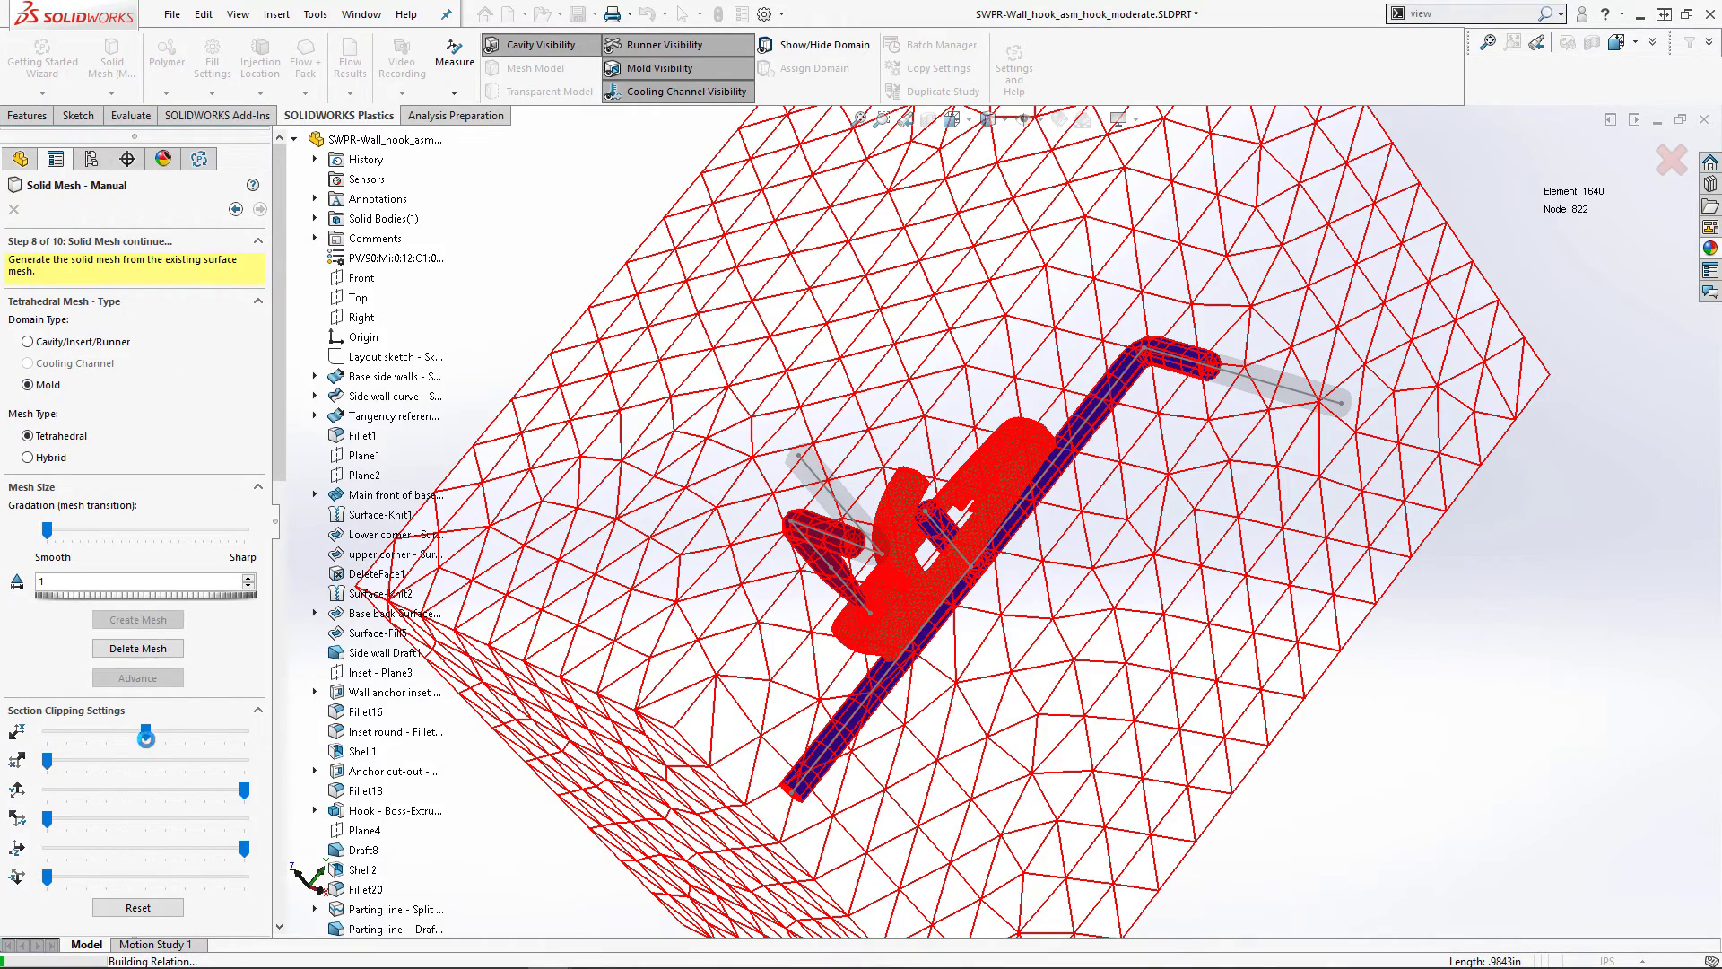
{"action": "left_click_drag", "start_coordinate": [145, 733], "coordinate": [155, 733]}
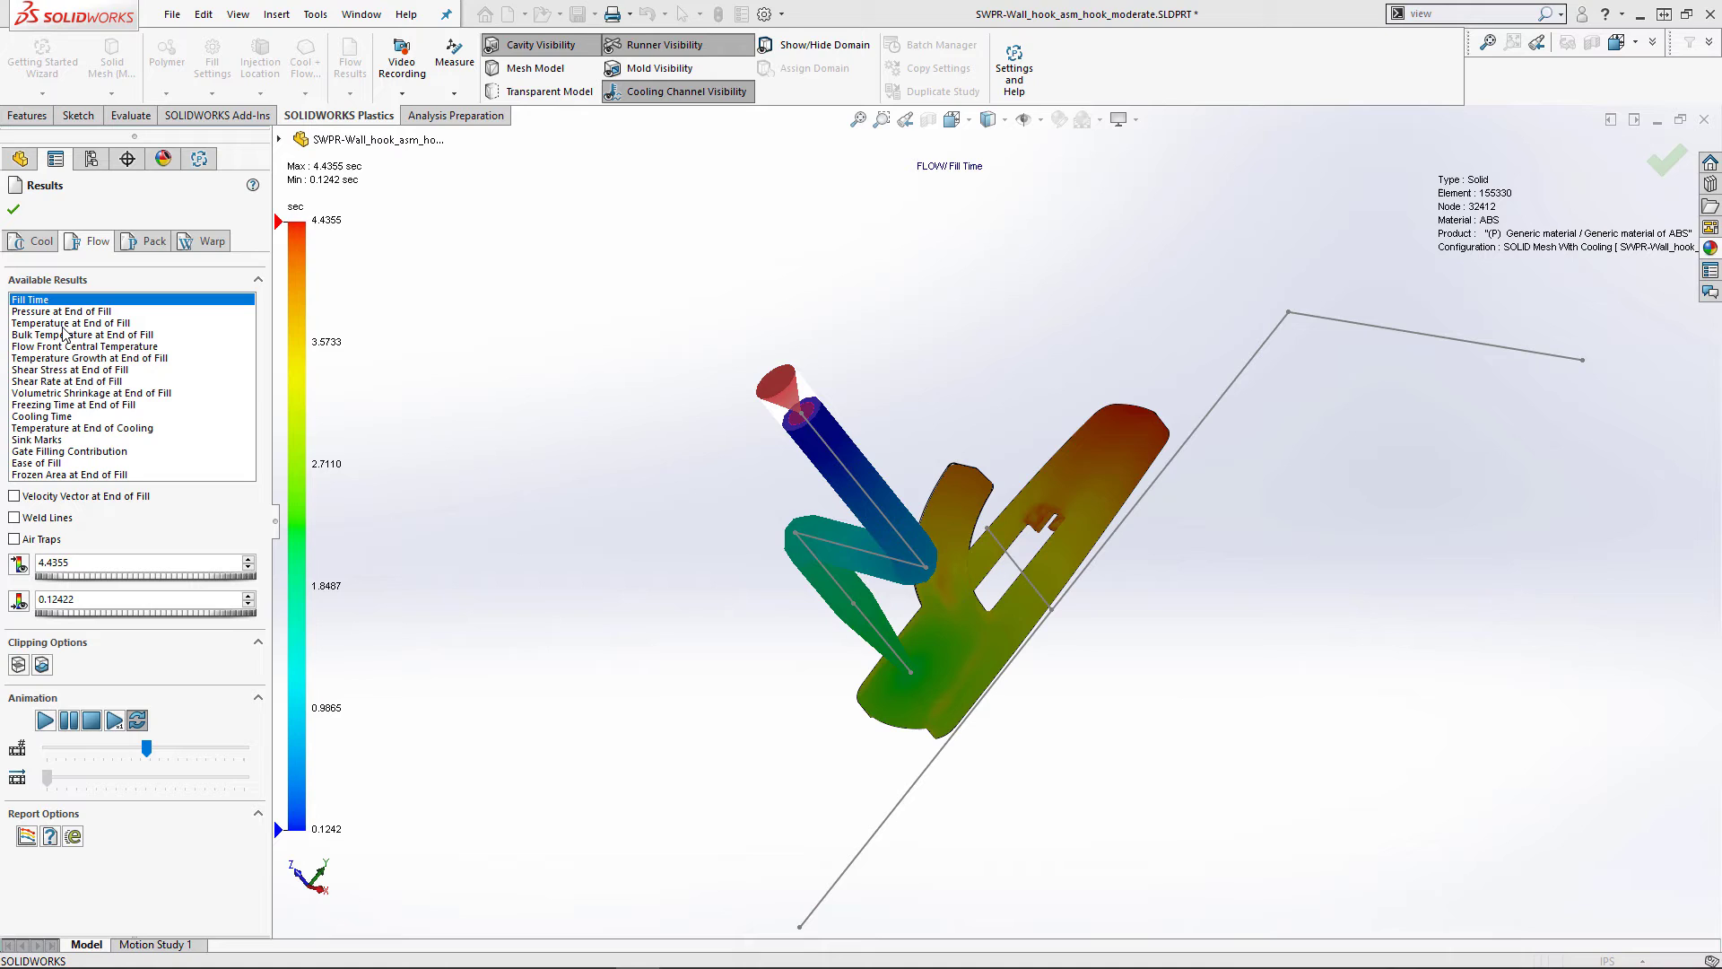
- Inspect Bulk Temperature at End of Fill, then shrink the three cooling channels and baffle to diameter 5
{"action": "left_click", "coordinate": [60, 337]}
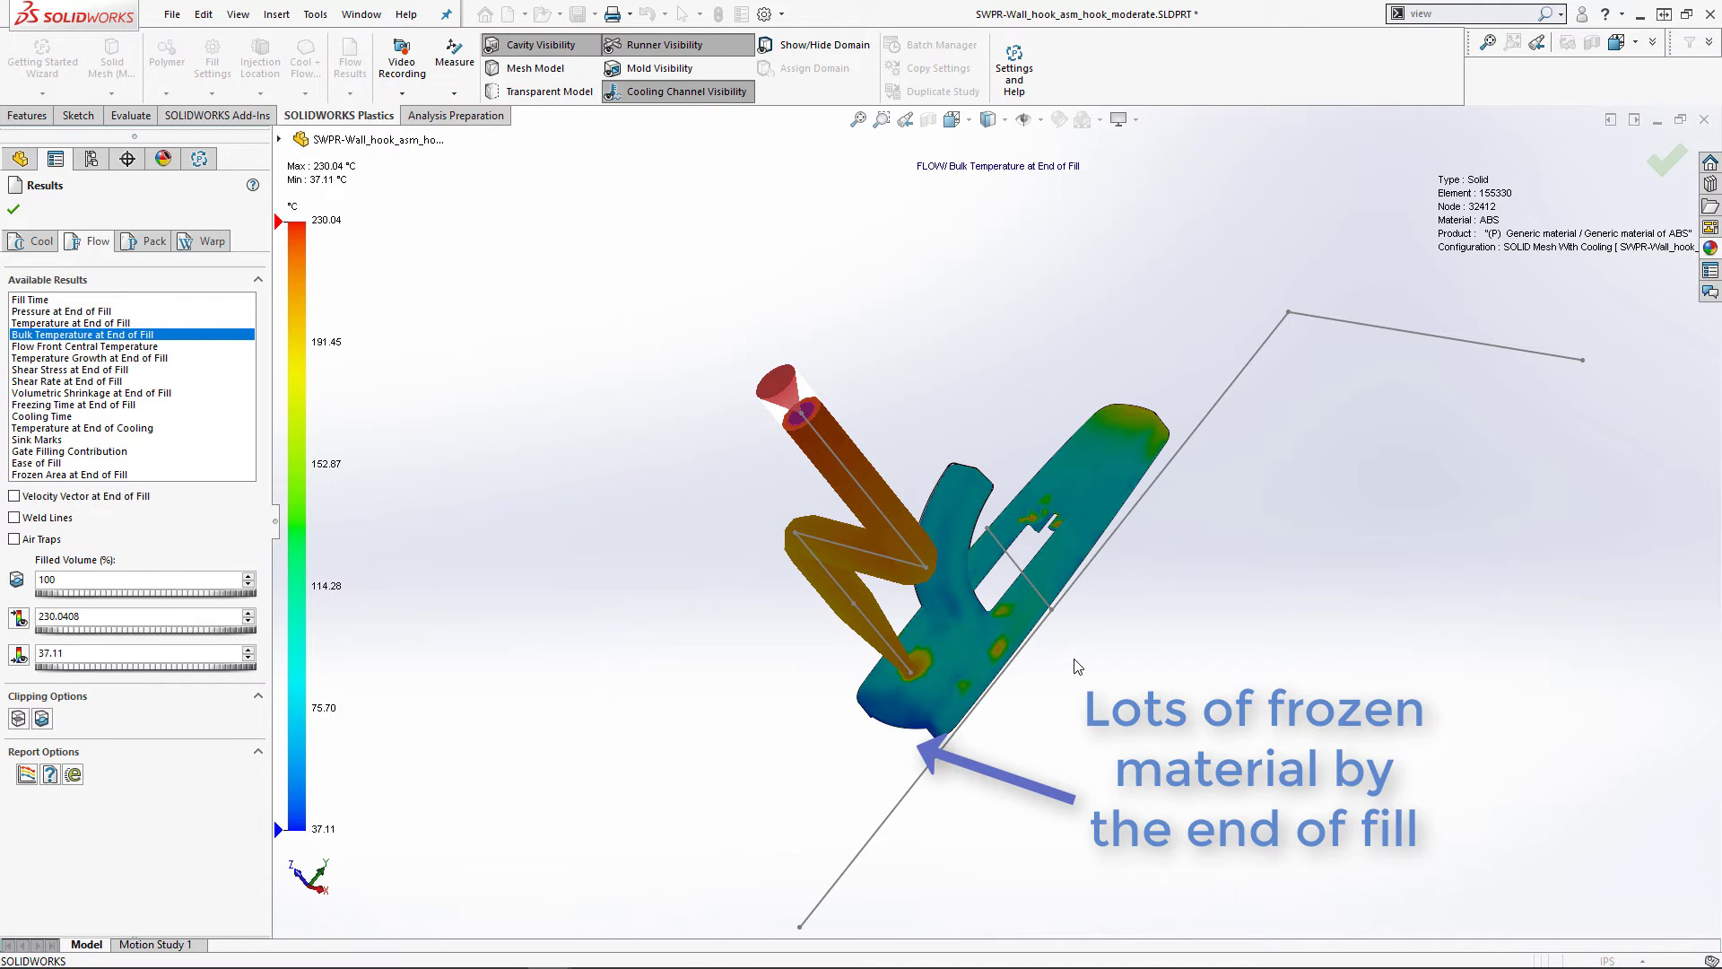
{"action": "mouse_move", "coordinate": [1076, 664]}
{"action": "middle_mouse_down"}
{"action": "mouse_move", "coordinate": [1038, 730]}
{"action": "mouse_move", "coordinate": [1072, 672]}
{"action": "mouse_move", "coordinate": [1081, 689]}
{"action": "middle_mouse_up"}
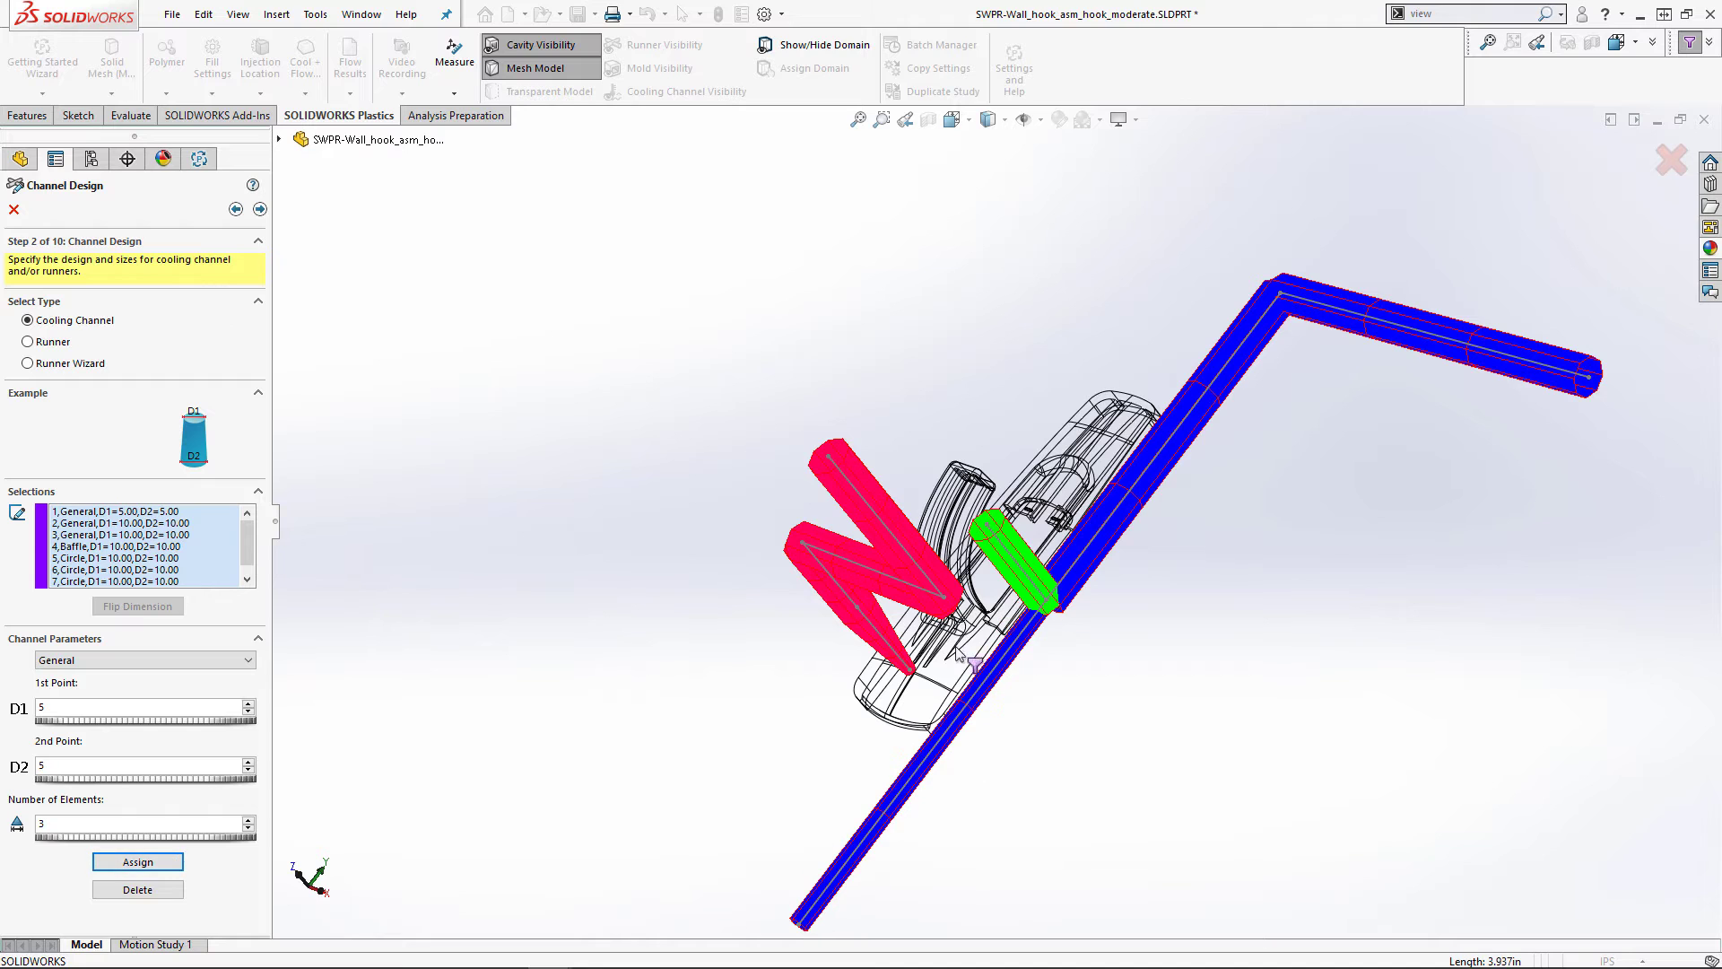
{"action": "left_click", "coordinate": [138, 862]}
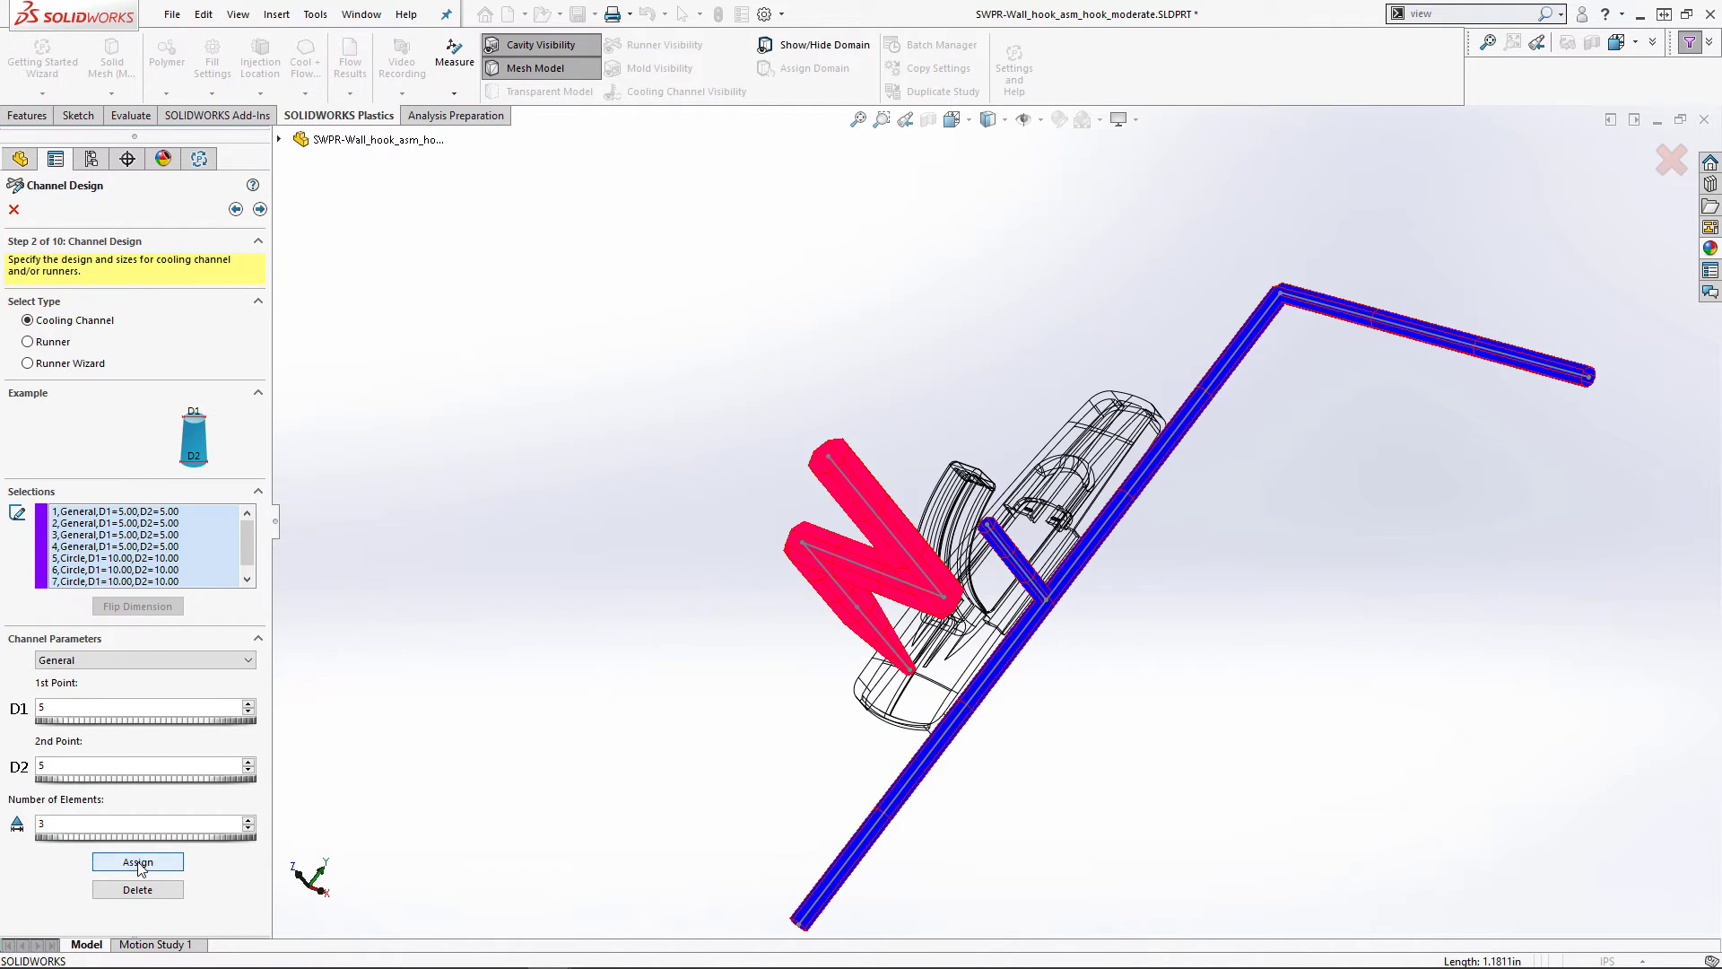
{"action": "left_click", "coordinate": [144, 660]}
{"action": "left_click", "coordinate": [123, 691]}
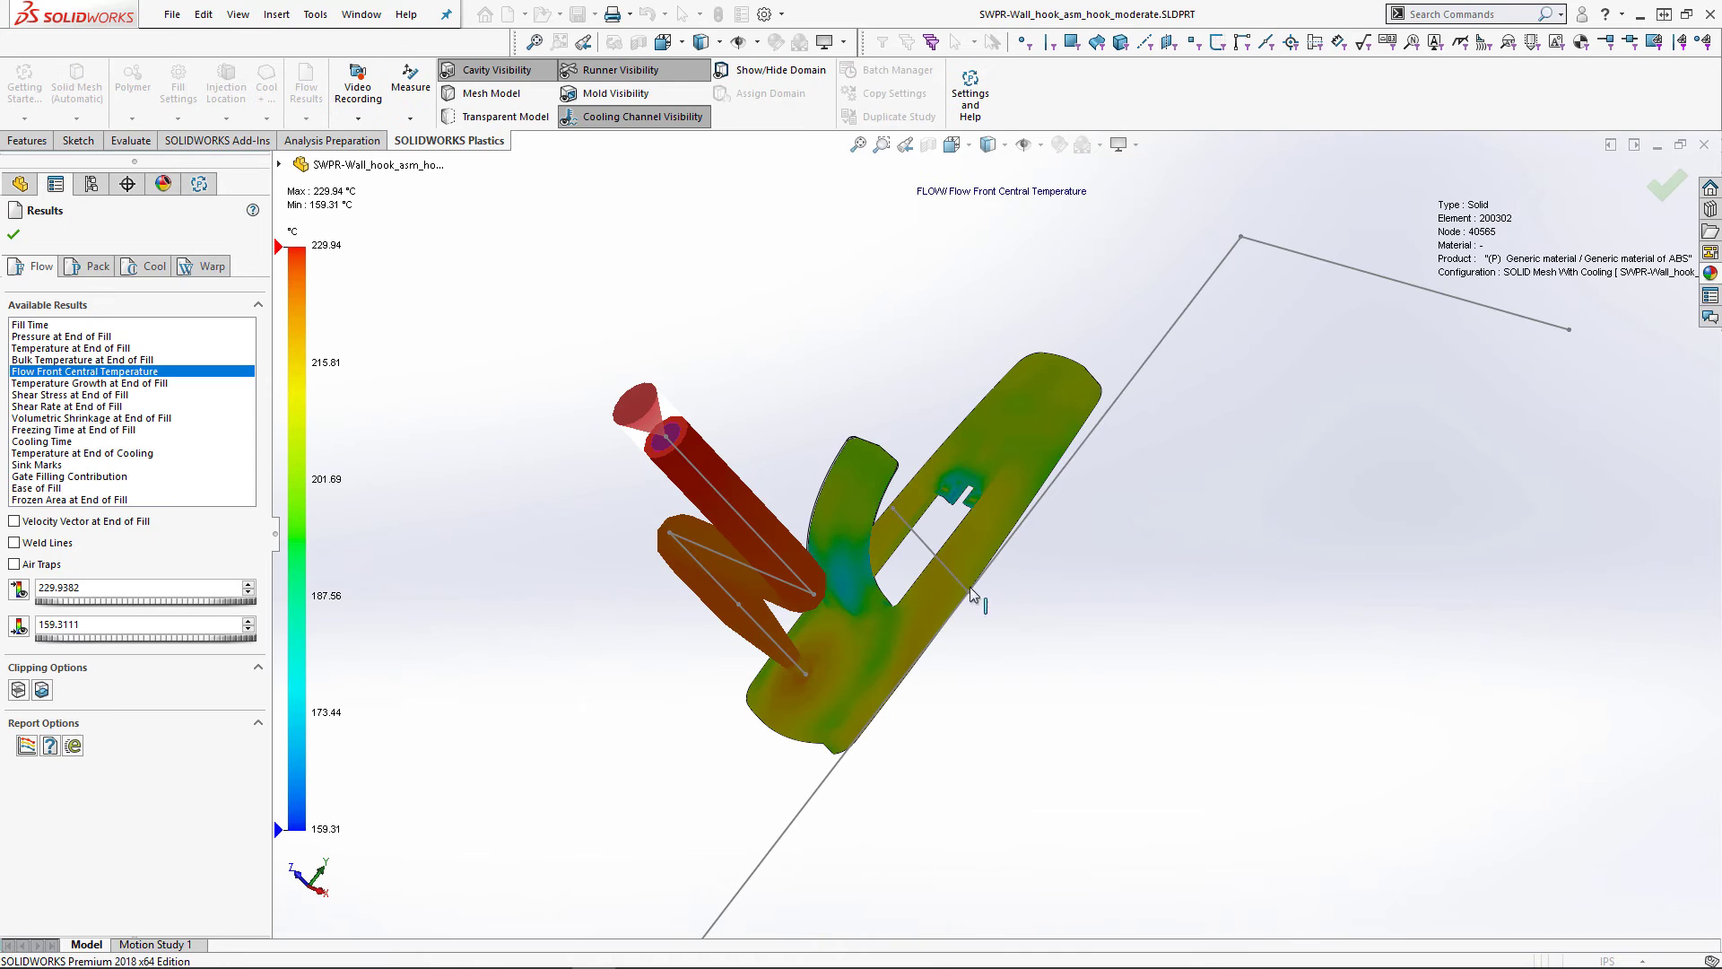
- Play the warp displacement animation and show the Sink-Mark Profile
{"action": "left_click", "coordinate": [199, 268]}
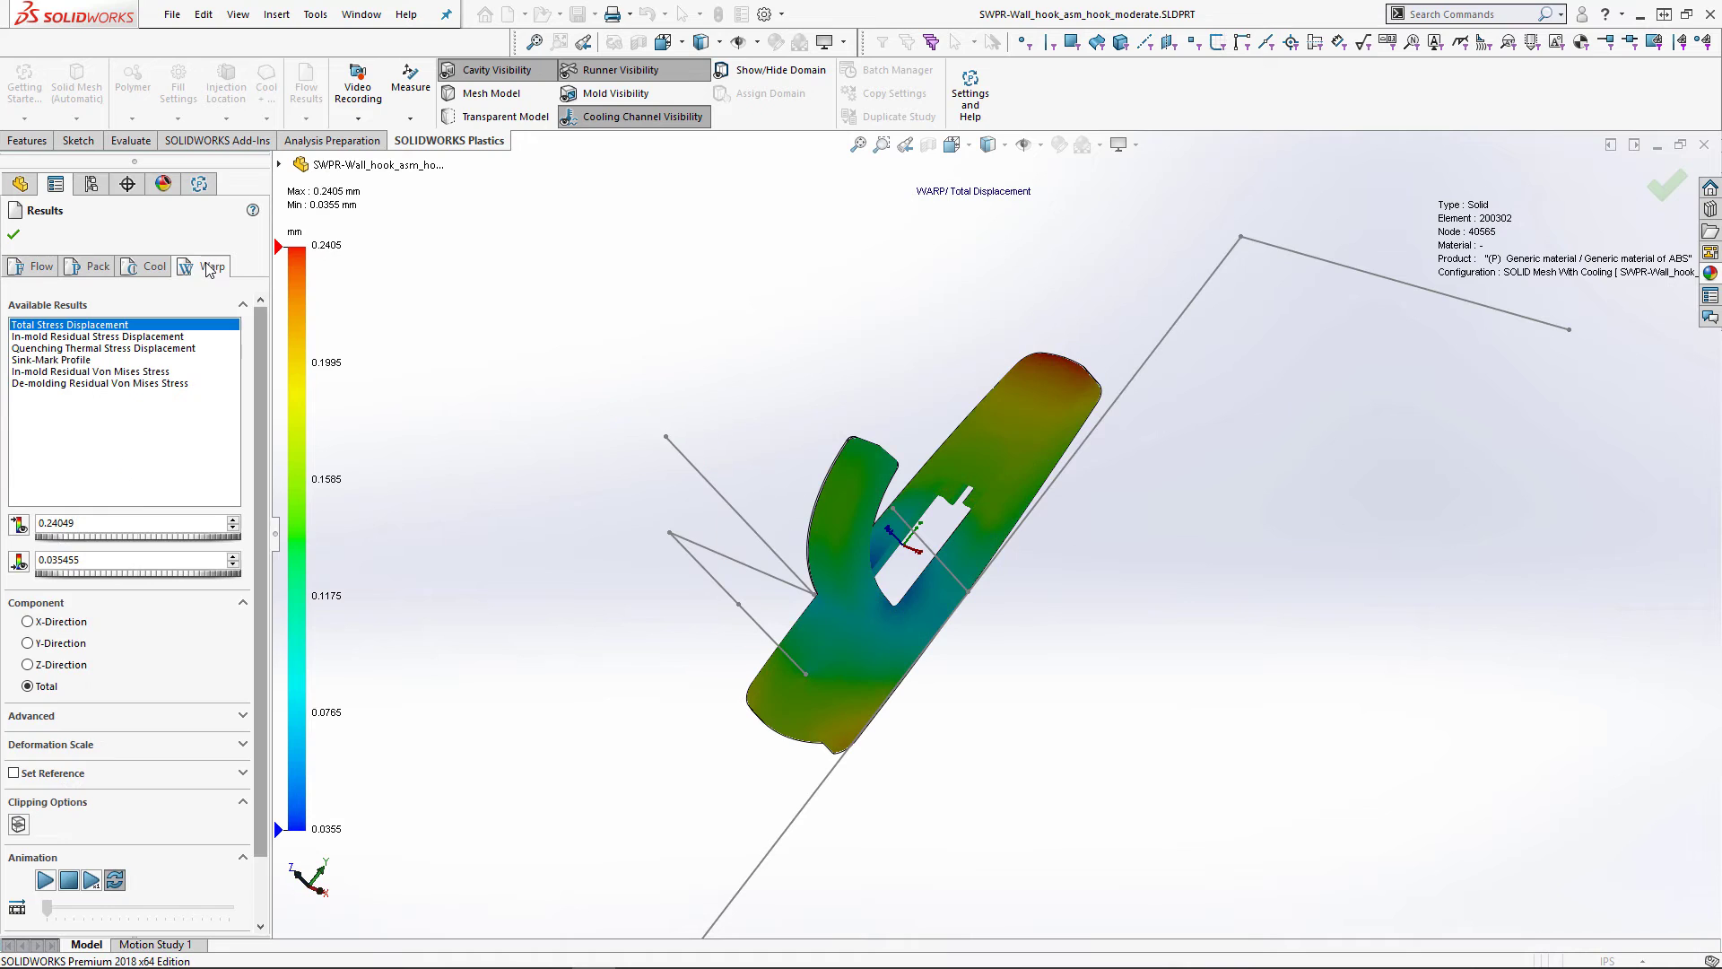
{"action": "left_click", "coordinate": [44, 881]}
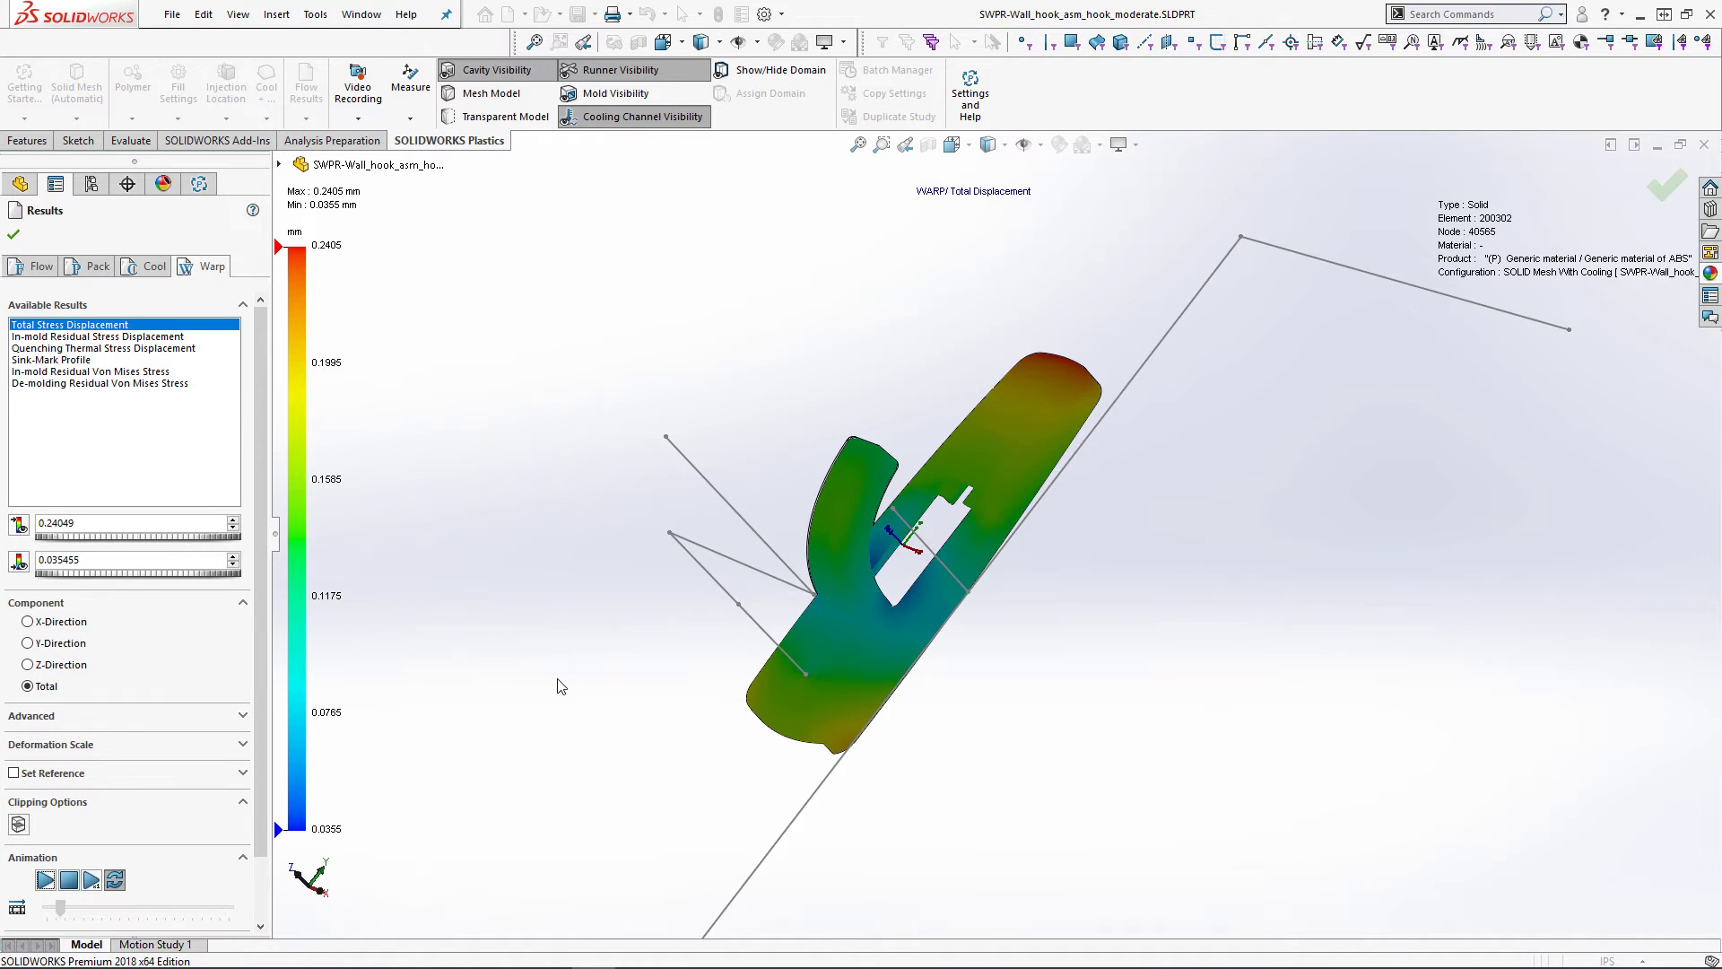
{"action": "scroll", "coordinate": [911, 435], "scroll_direction": "down", "scroll_amount": 3}
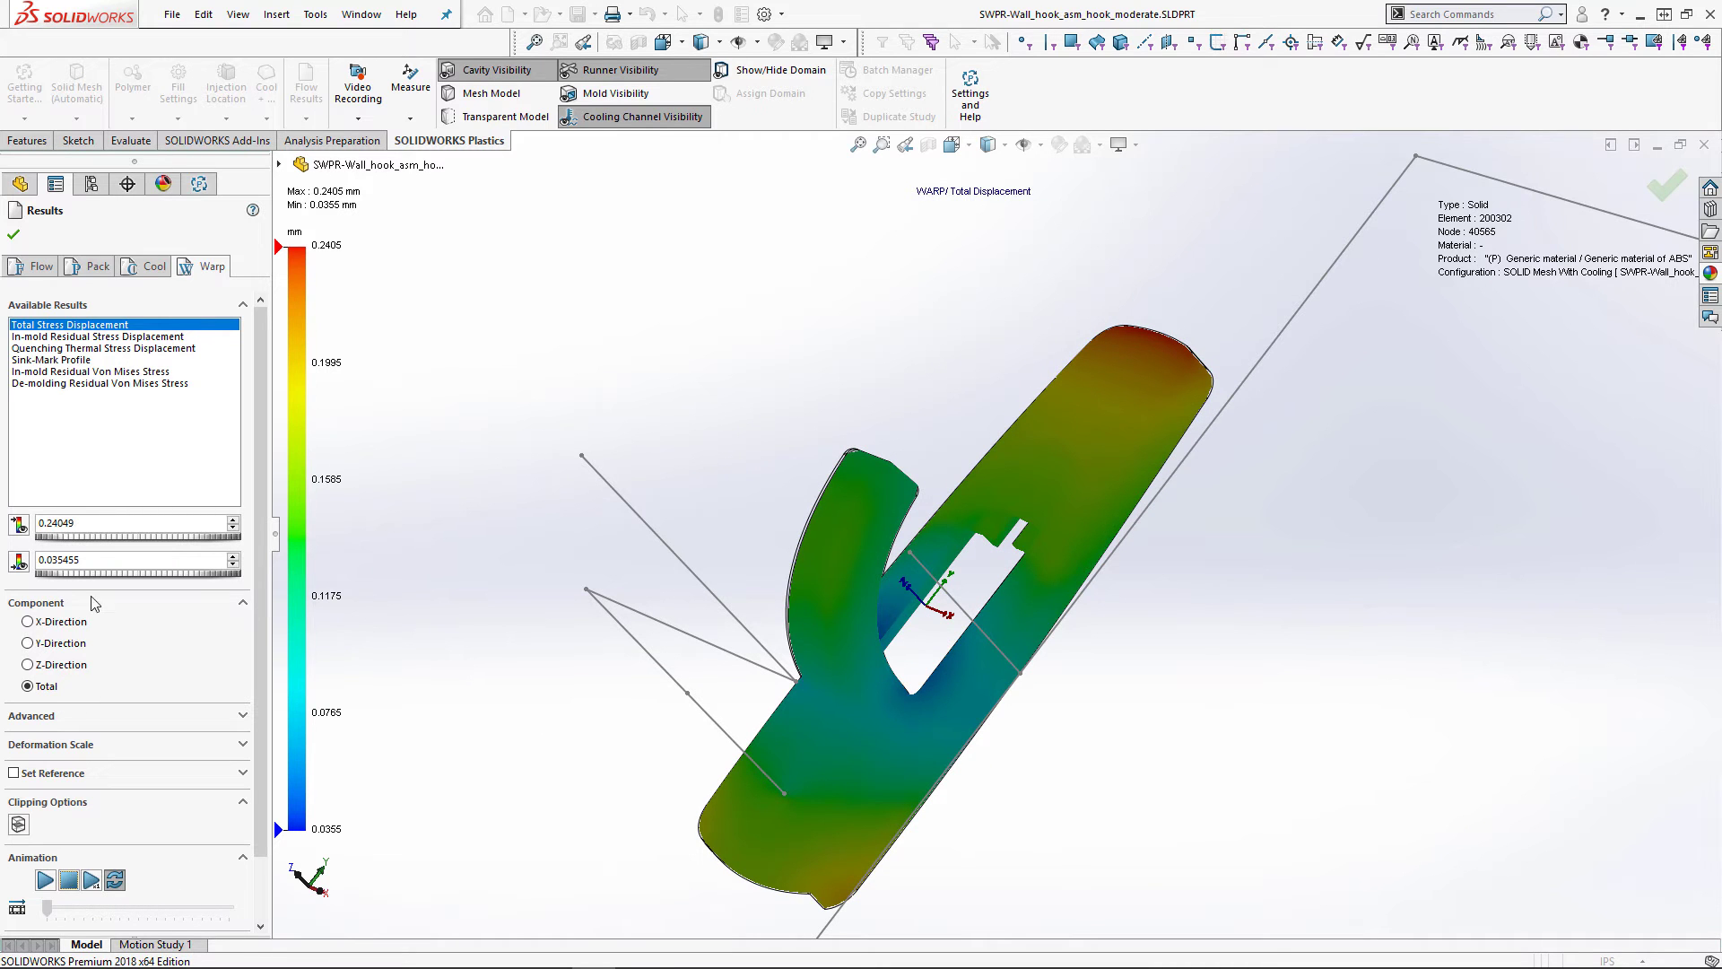
{"action": "left_click", "coordinate": [48, 360]}
{"action": "middle_click_drag", "start_coordinate": [1129, 752], "coordinate": [1119, 717]}
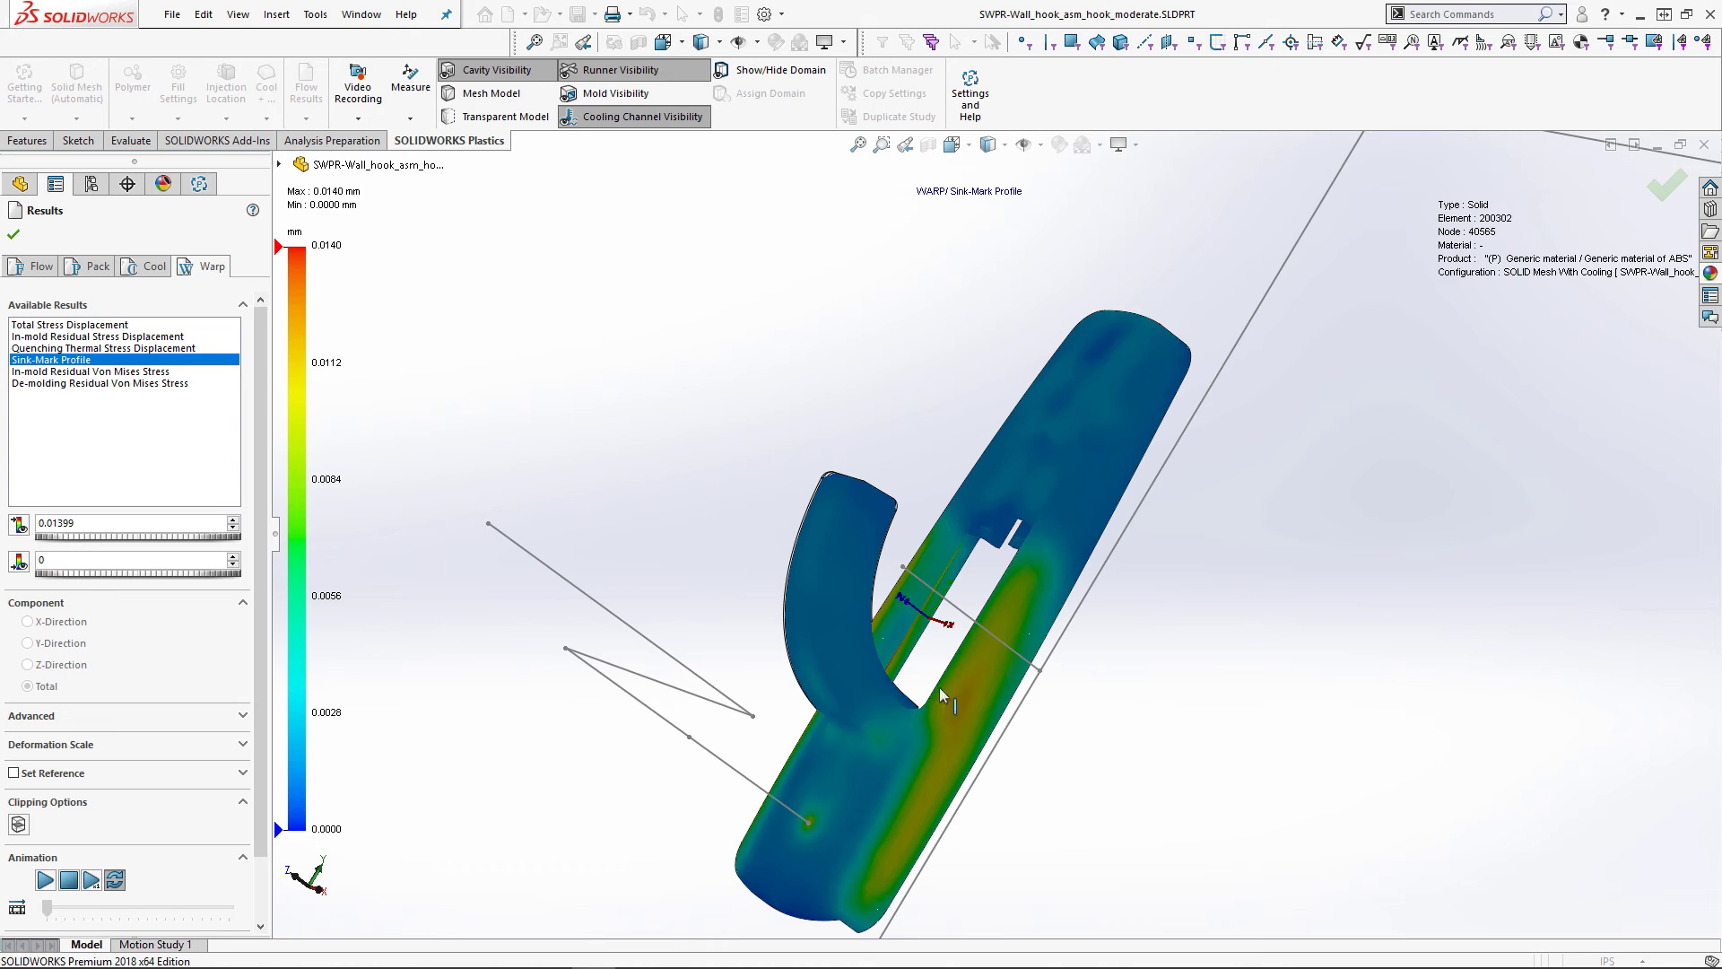
- Show In-mold and De-molding Residual Von Mises Stress, reaching 31.84 MPa
{"action": "left_click", "coordinate": [147, 374]}
{"action": "middle_click_drag", "start_coordinate": [646, 502], "coordinate": [788, 480]}
{"action": "left_click", "coordinate": [184, 383]}
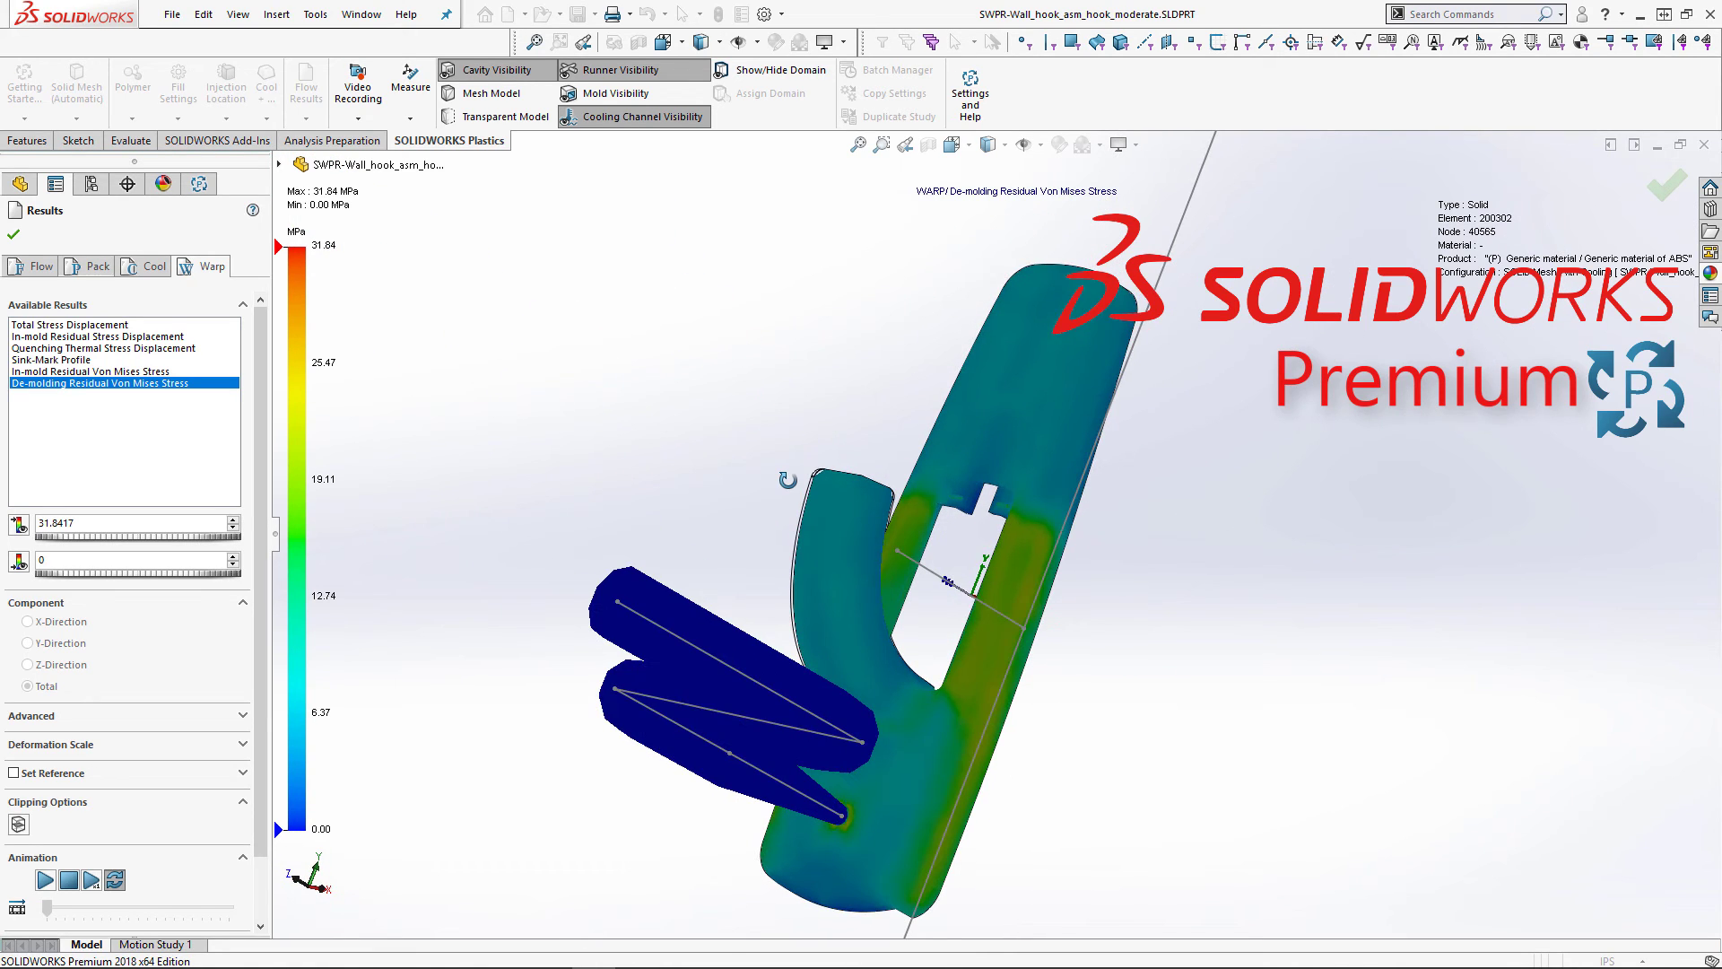